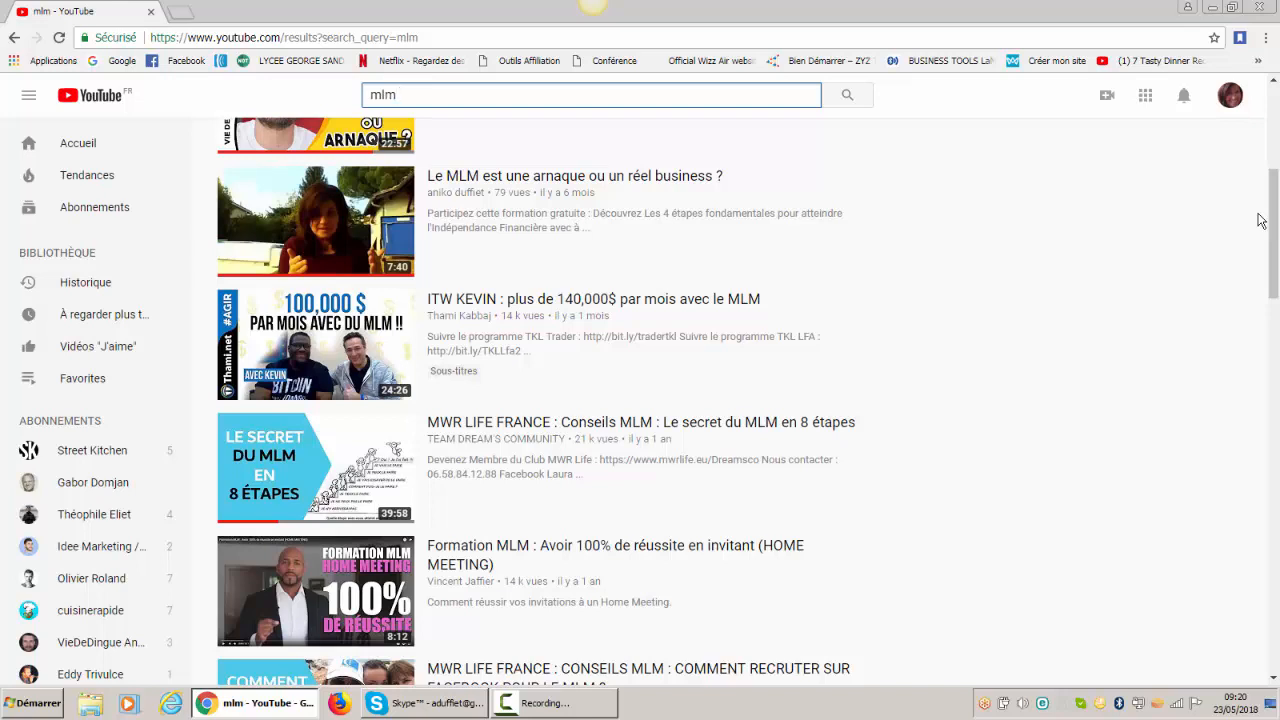
Open canva.com in a new browser tab
left_click_drag(1276, 228, 1274, 153)
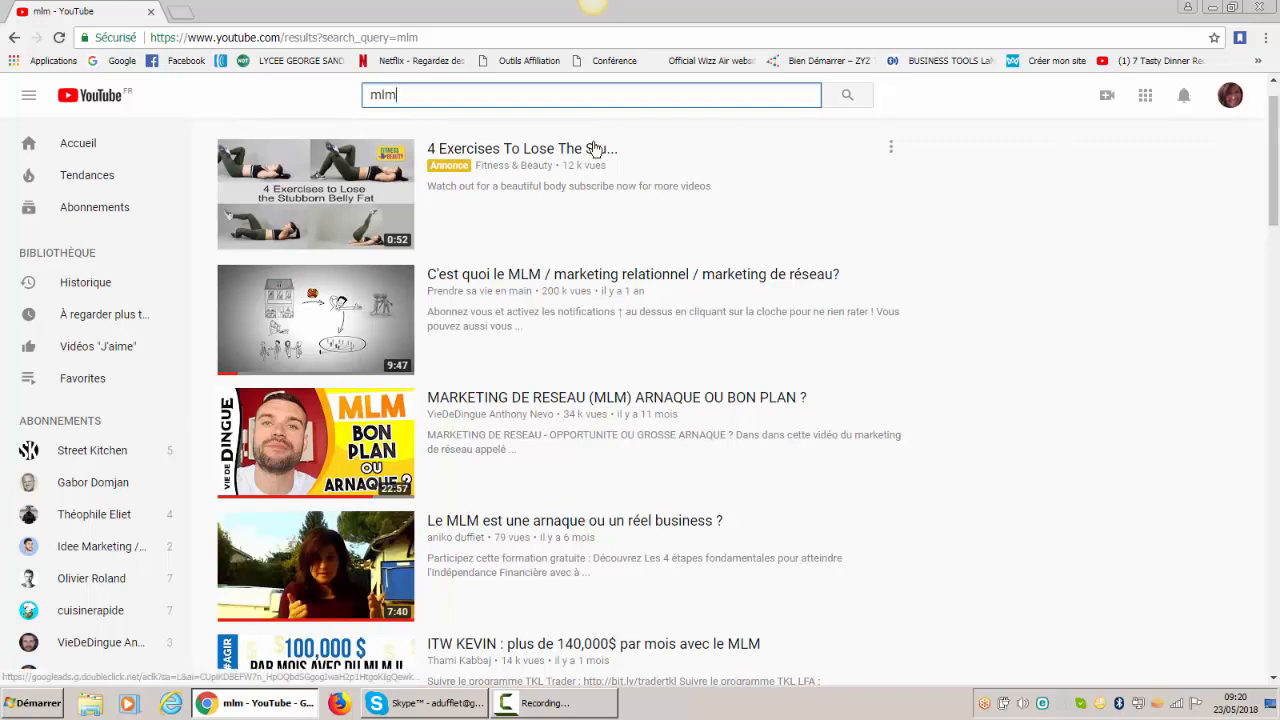
left_click(179, 12)
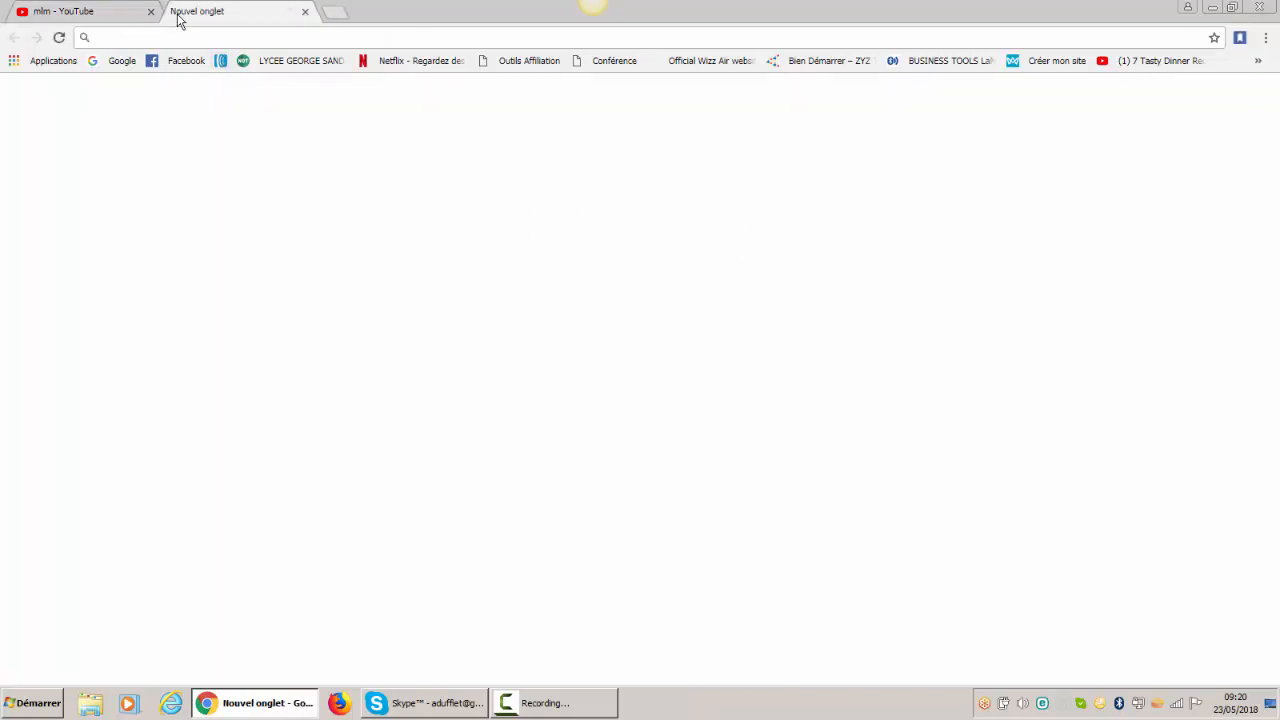
type("canva")
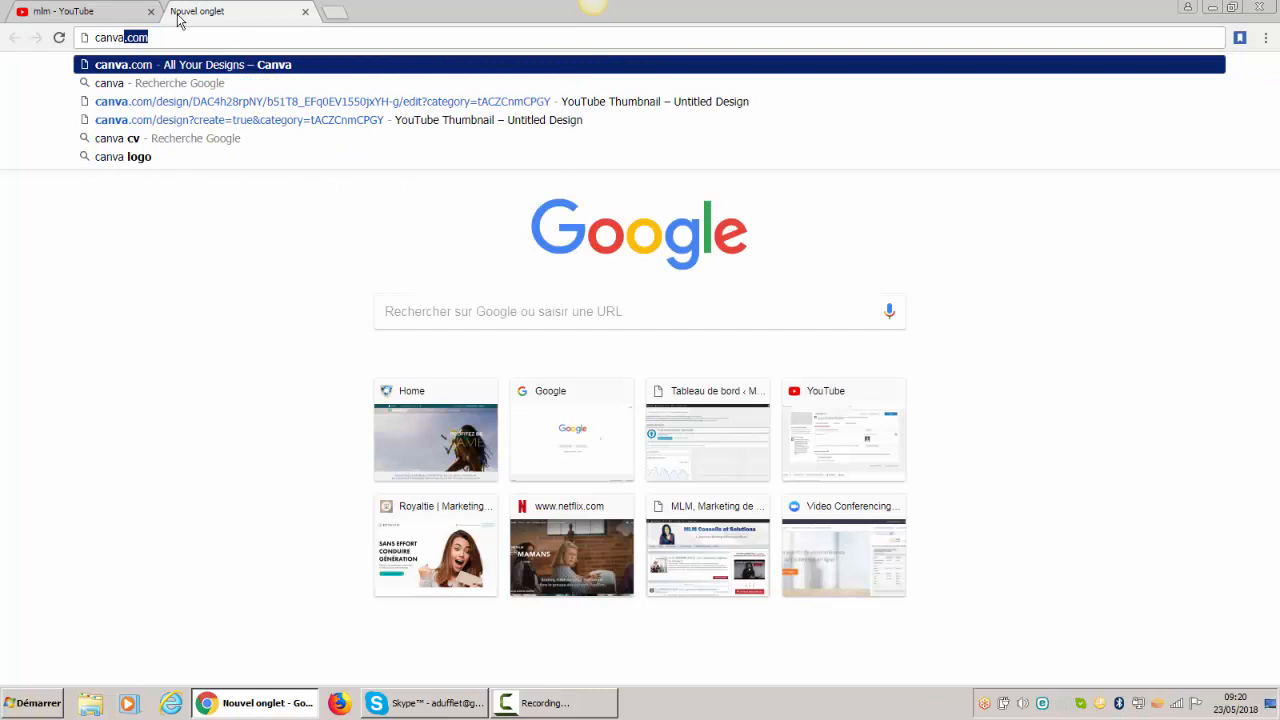
key("Return")
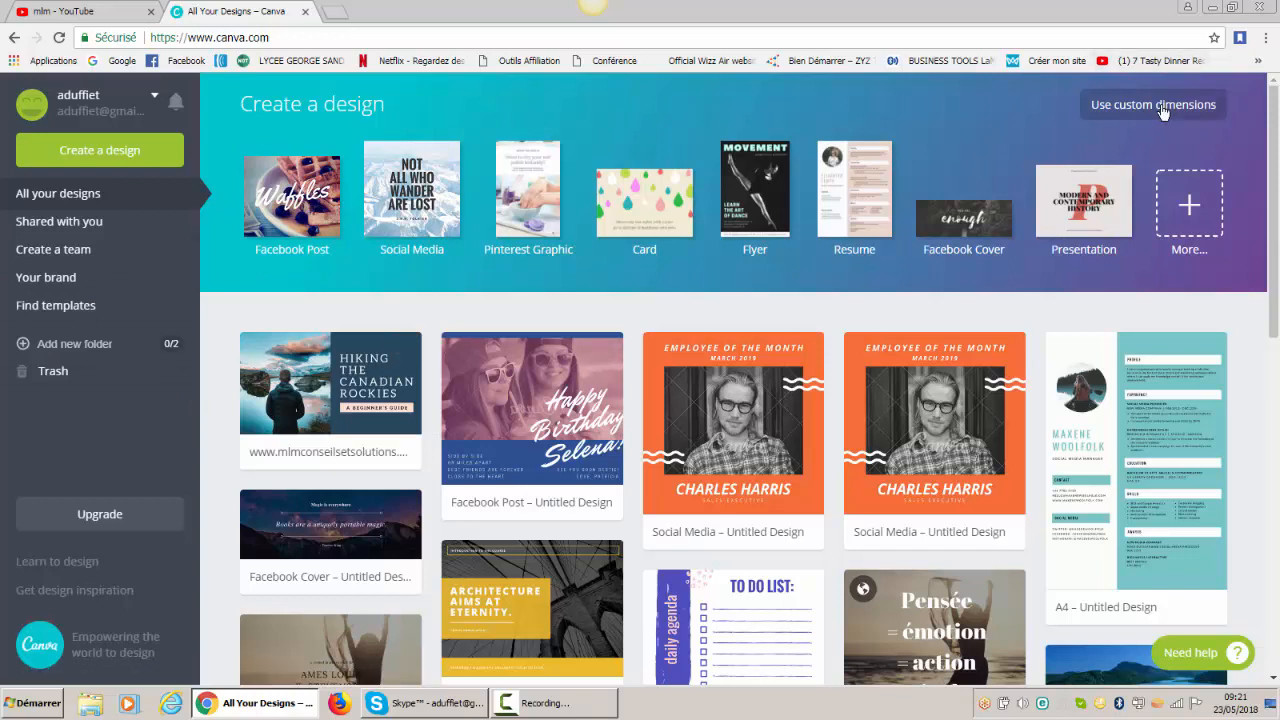
Create a new YouTube Channel Art design from the full list of Canva design types
left_click(1186, 206)
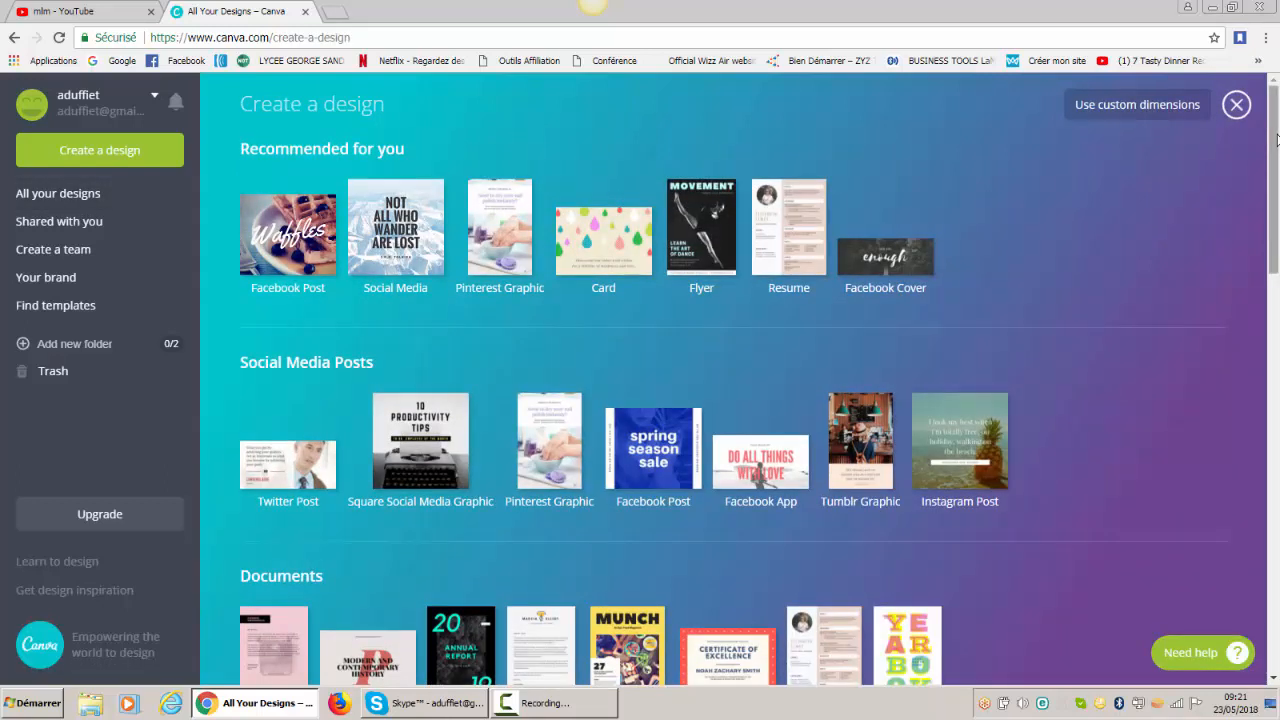
left_click_drag(1277, 138, 1220, 509)
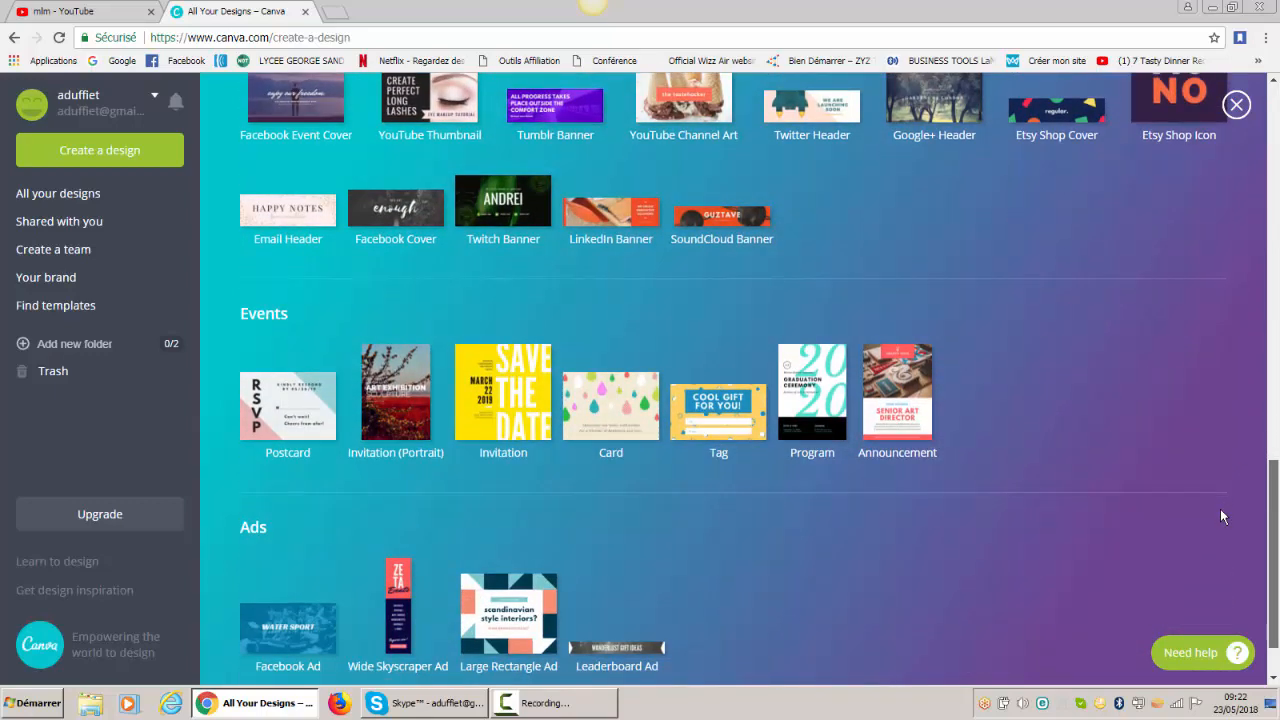
scroll(1220, 509, "down", 1)
scroll(1210, 502, "up", 2)
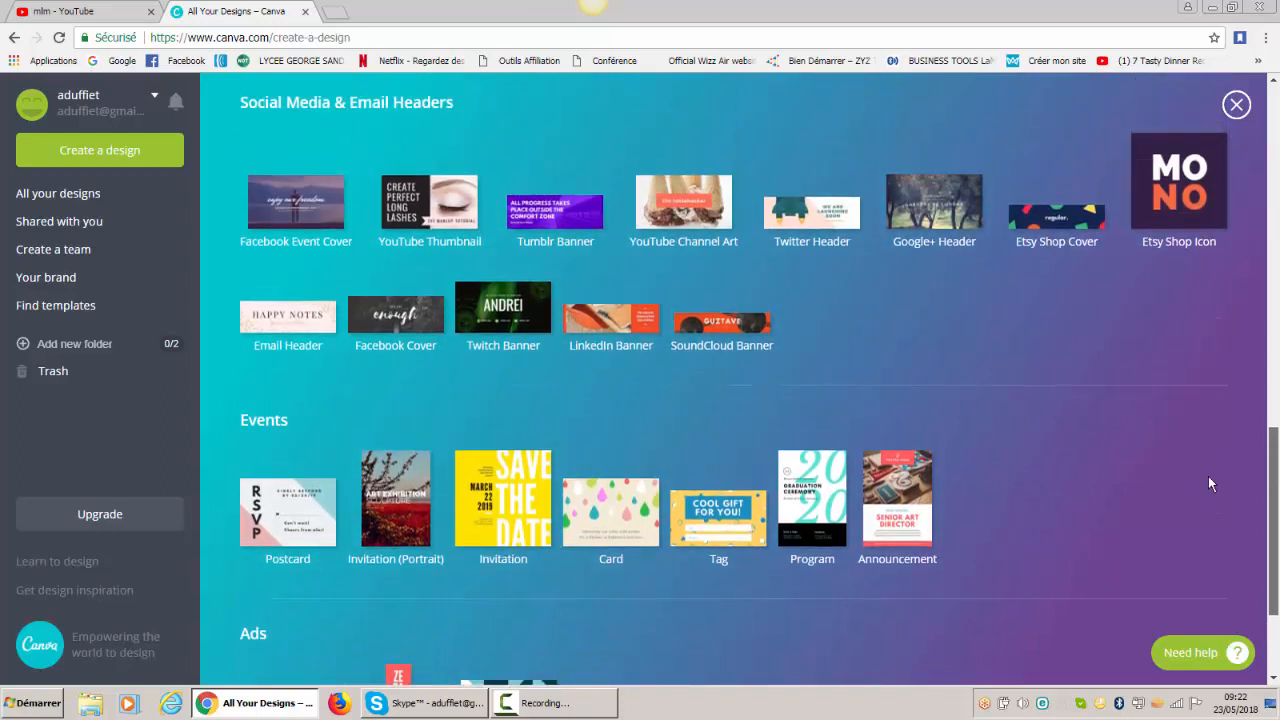
scroll(1208, 476, "up", 1)
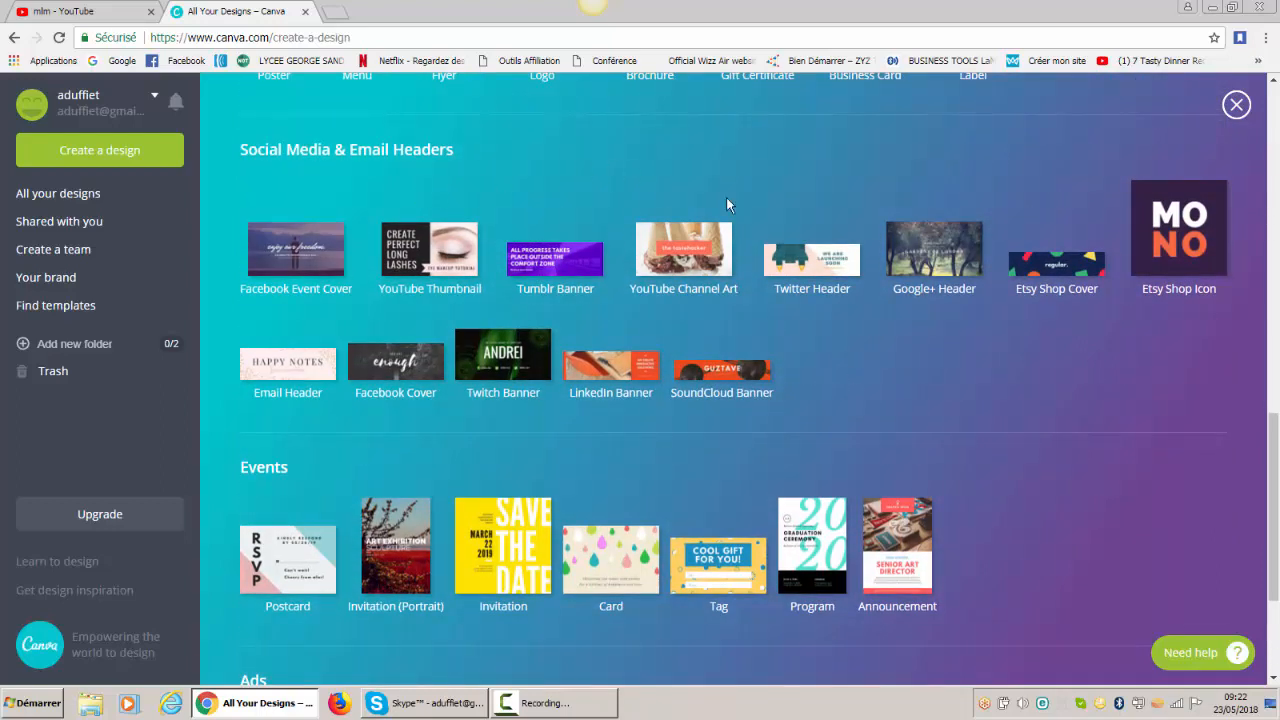
left_click(670, 262)
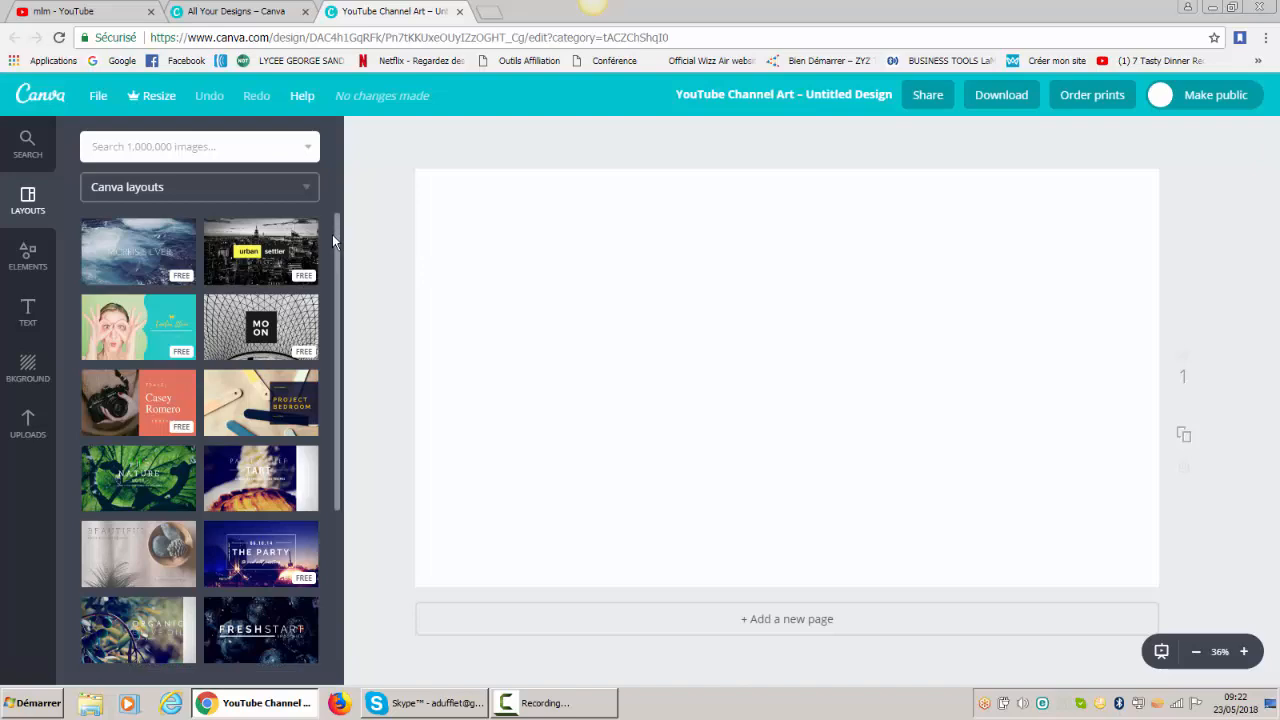
Apply the free Travel Lifestyle layout with the camera photo and coral half to the blank channel art
left_click_drag(339, 245, 337, 320)
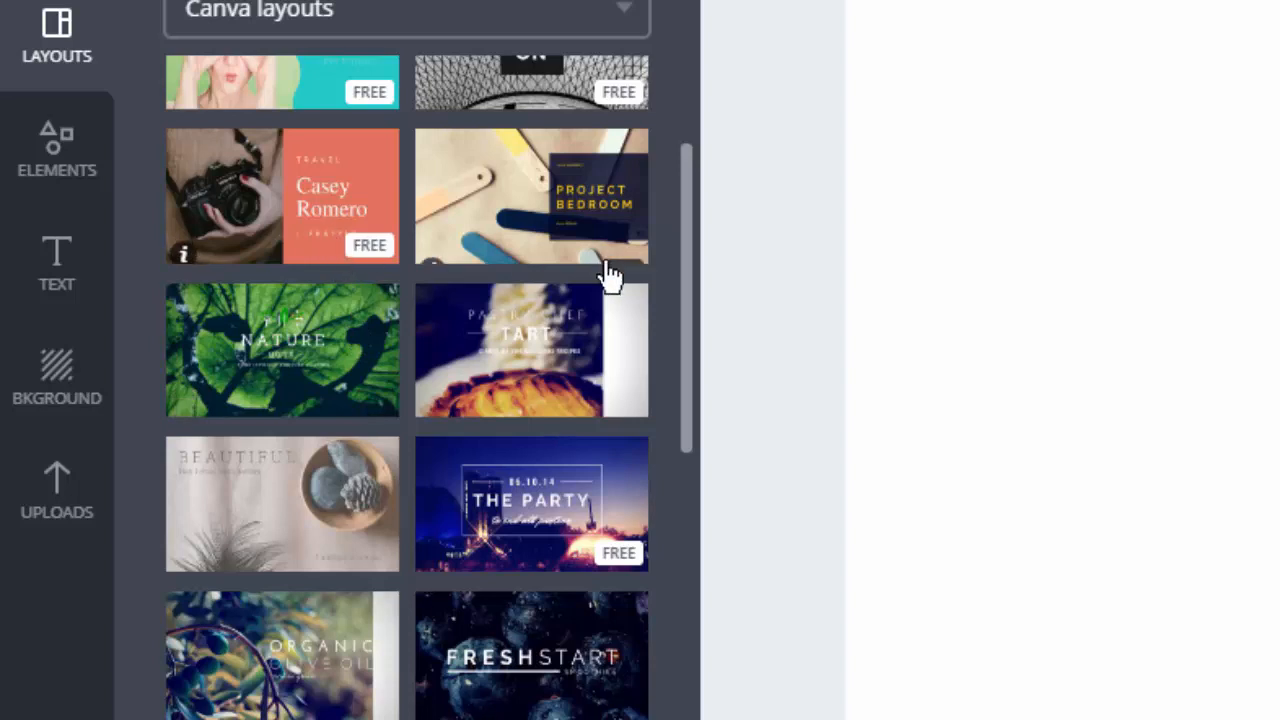
left_click_drag(688, 314, 651, 531)
scroll(634, 657, "down", 6)
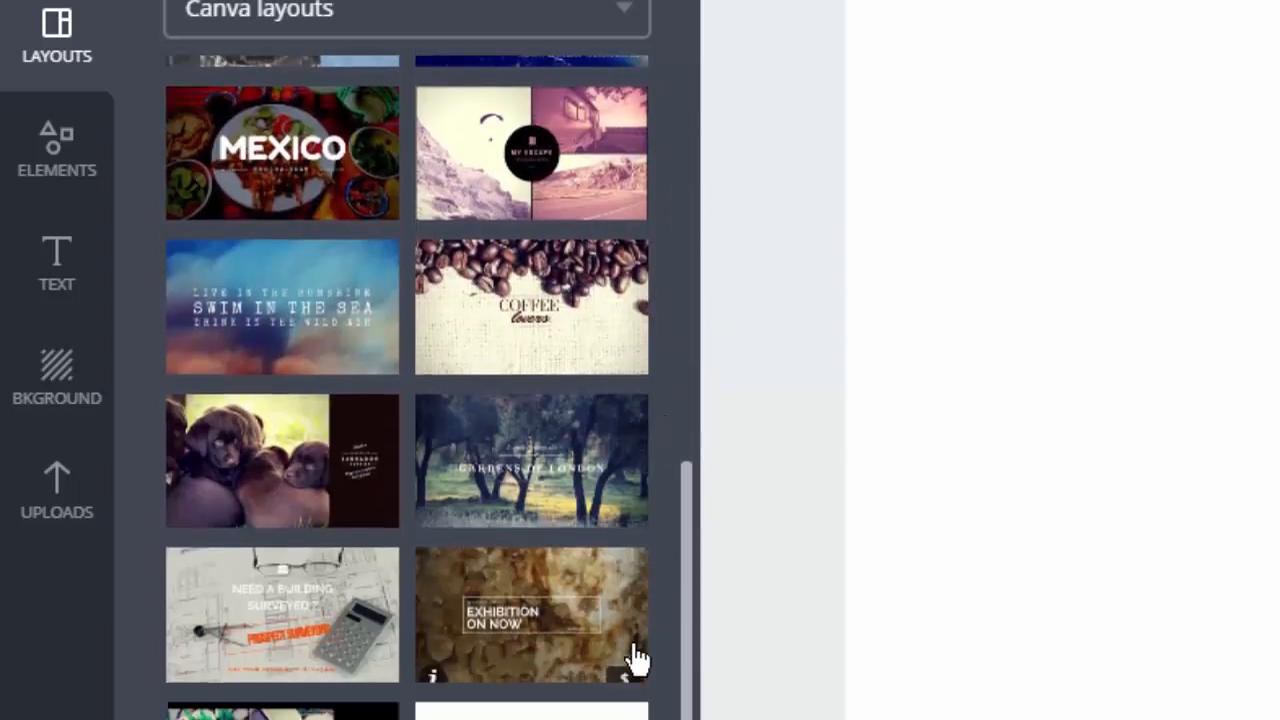
scroll(407, 387, "down", 6)
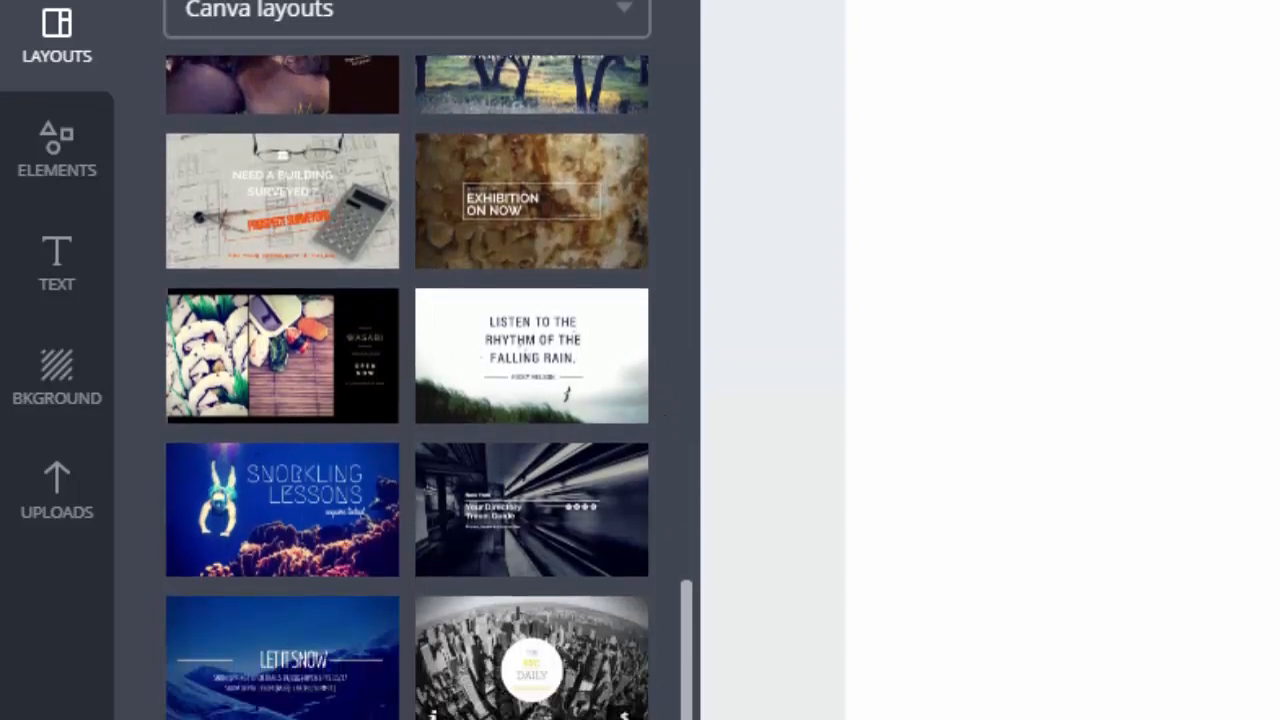
scroll(407, 387, "down", 5)
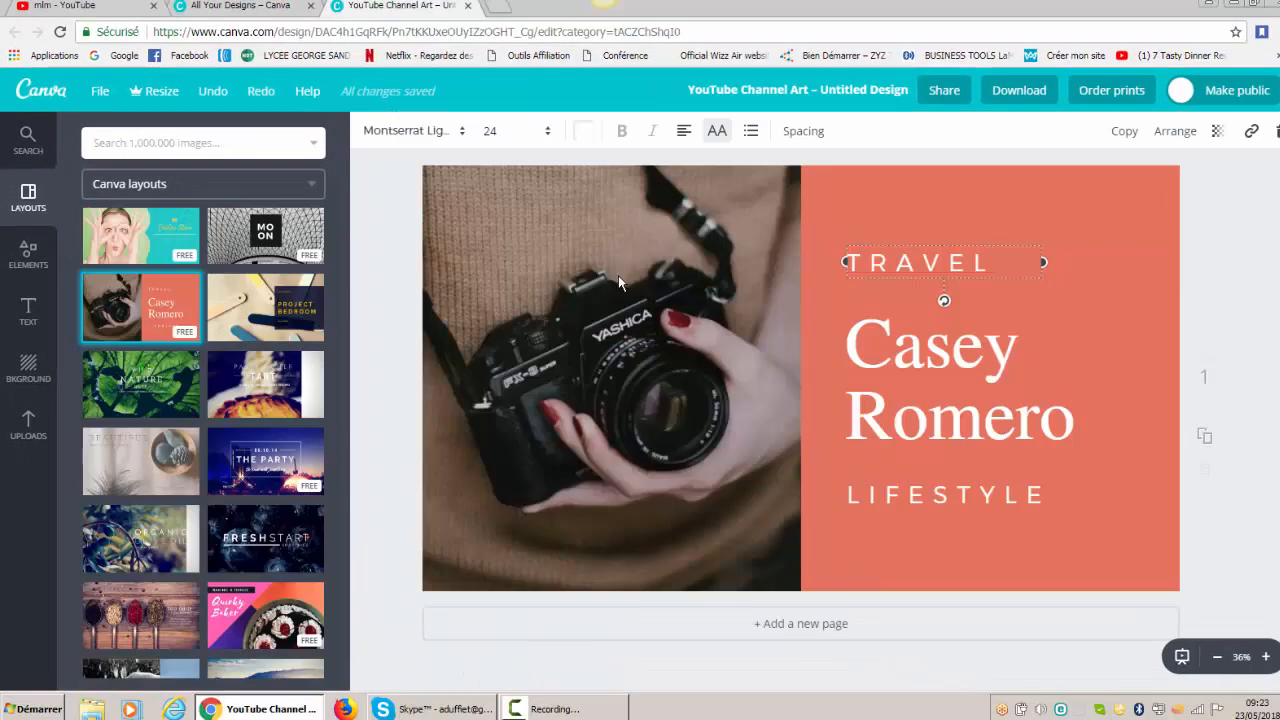
left_click(618, 277)
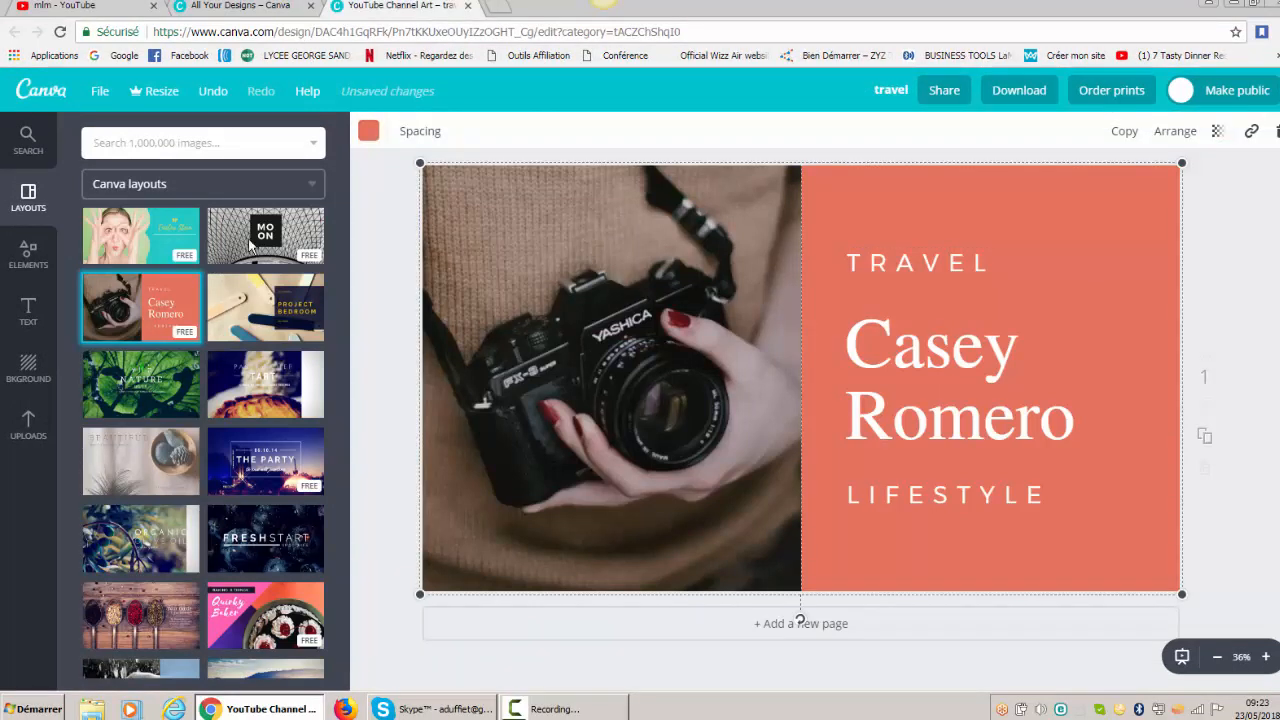
Upload a second portrait photo from the computer to the design's image uploads
left_click(28, 240)
left_click(28, 424)
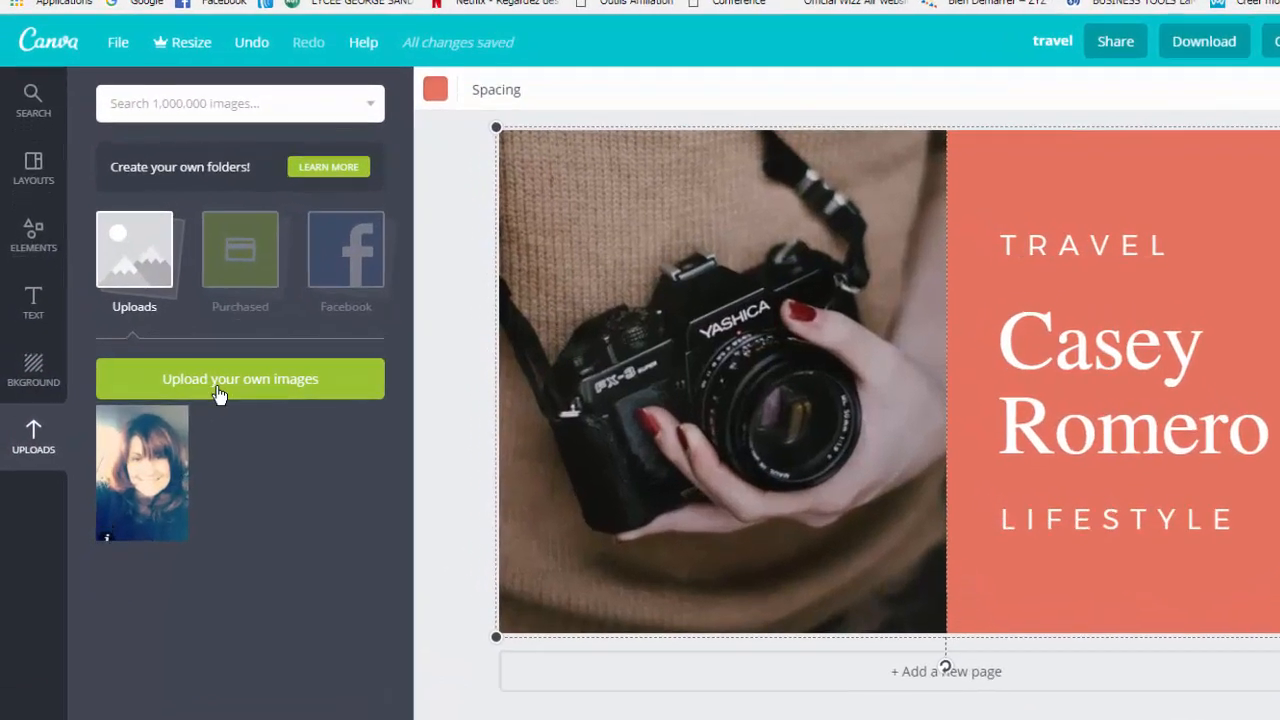
left_click(220, 391)
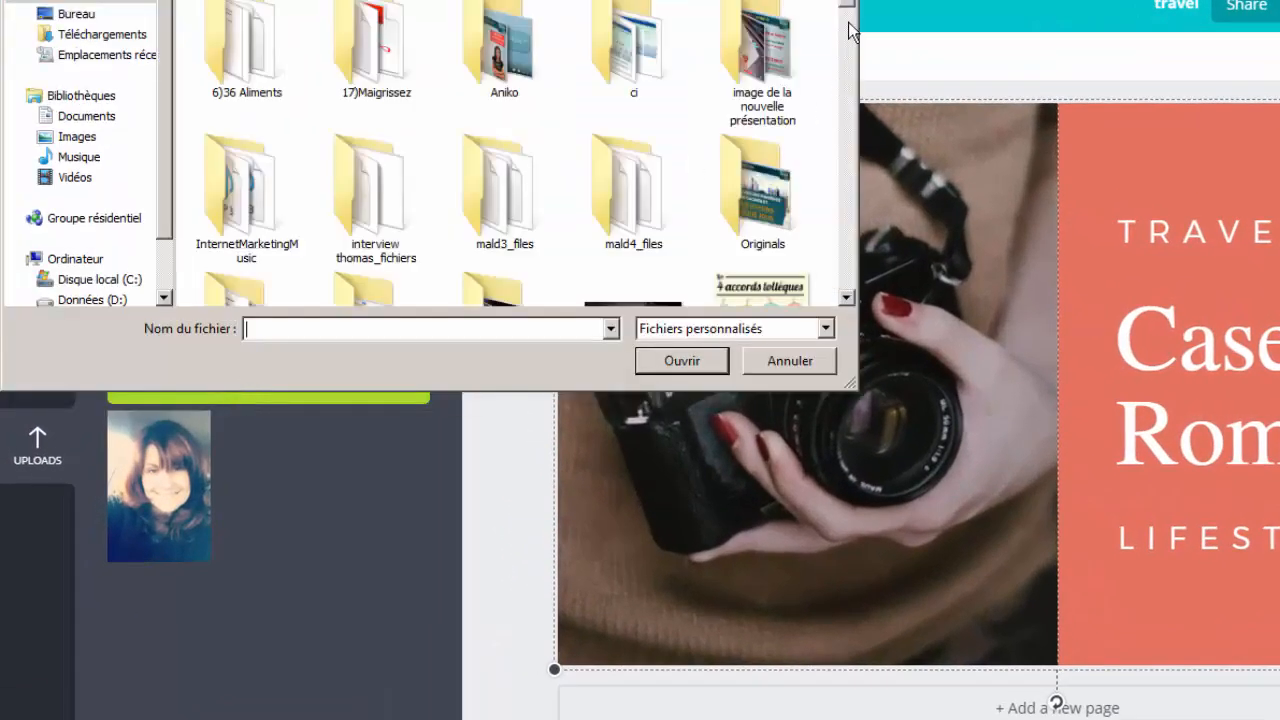
left_click_drag(848, 5, 848, 12)
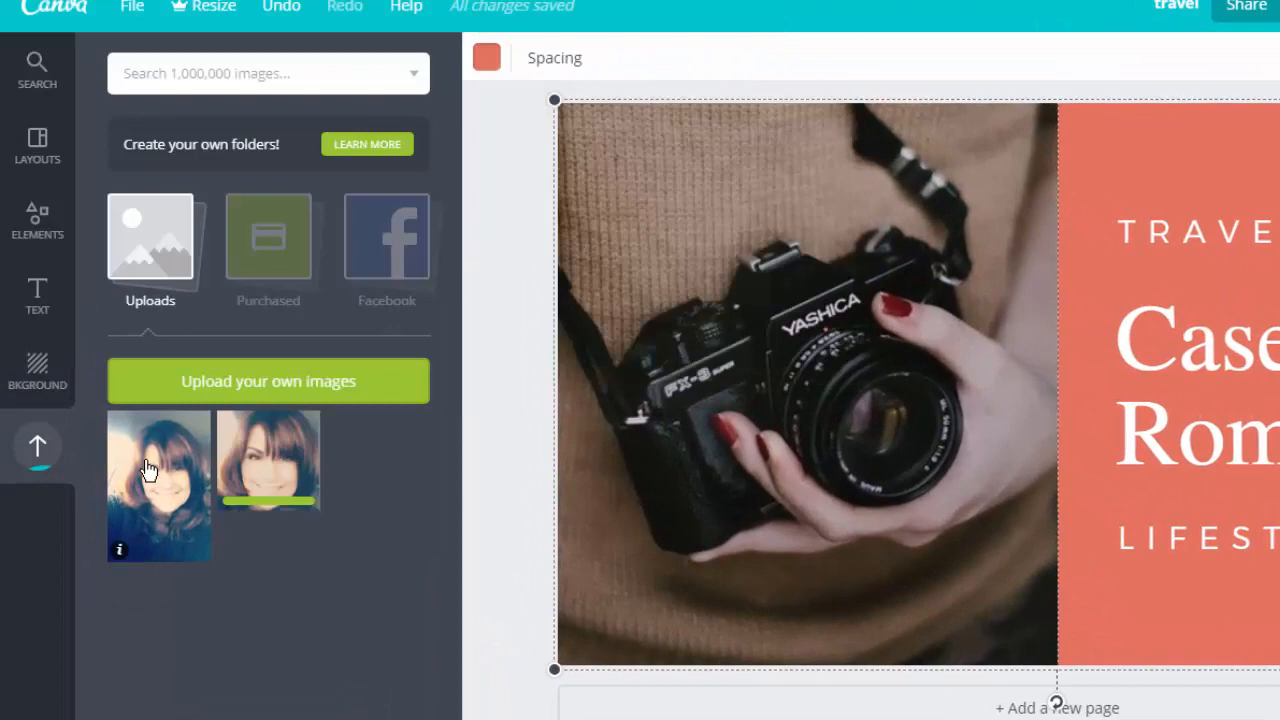
Replace the layout's camera photo with the first uploaded portrait, trying the close-up portrait for comparison
left_click(150, 474)
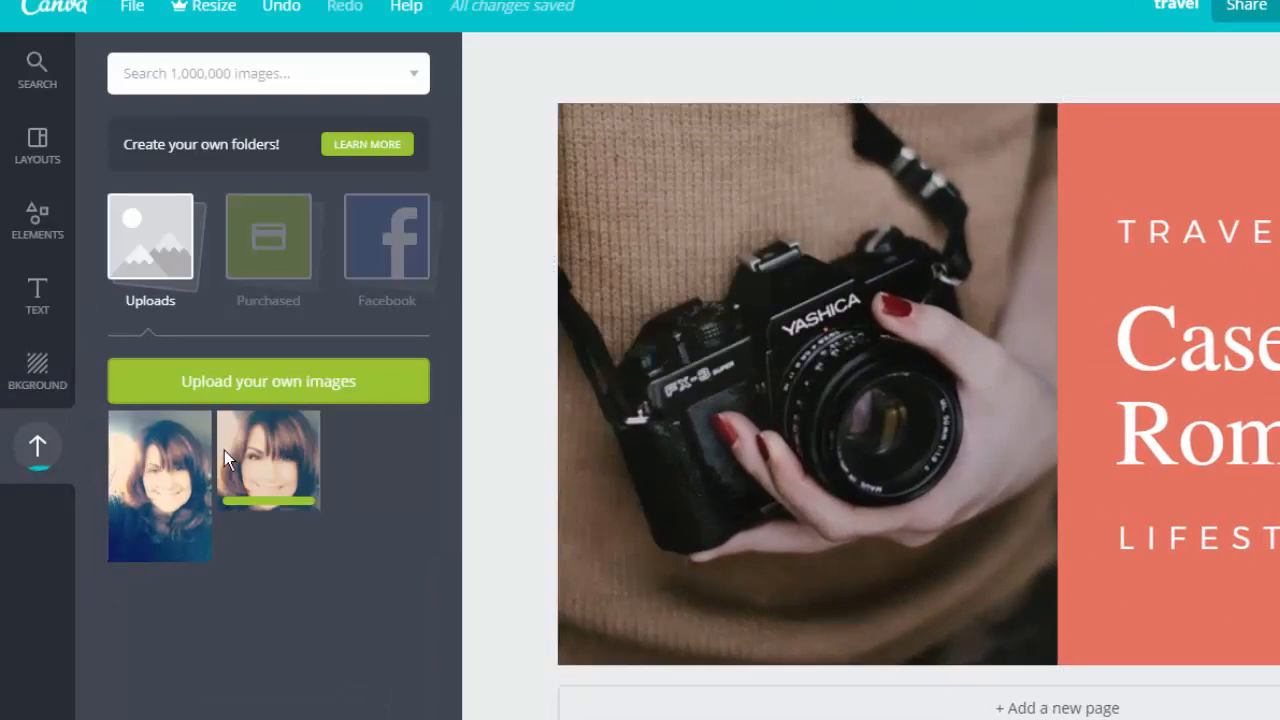
left_click_drag(205, 460, 723, 306)
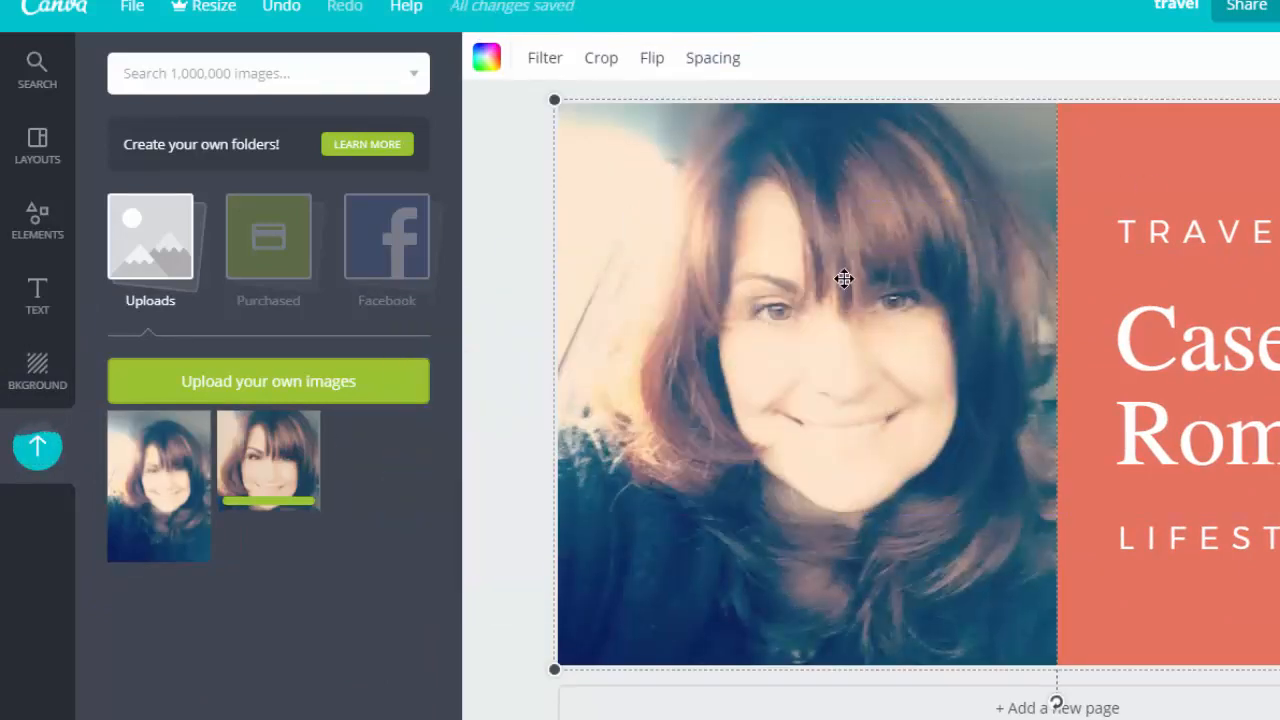
left_click_drag(286, 471, 739, 344)
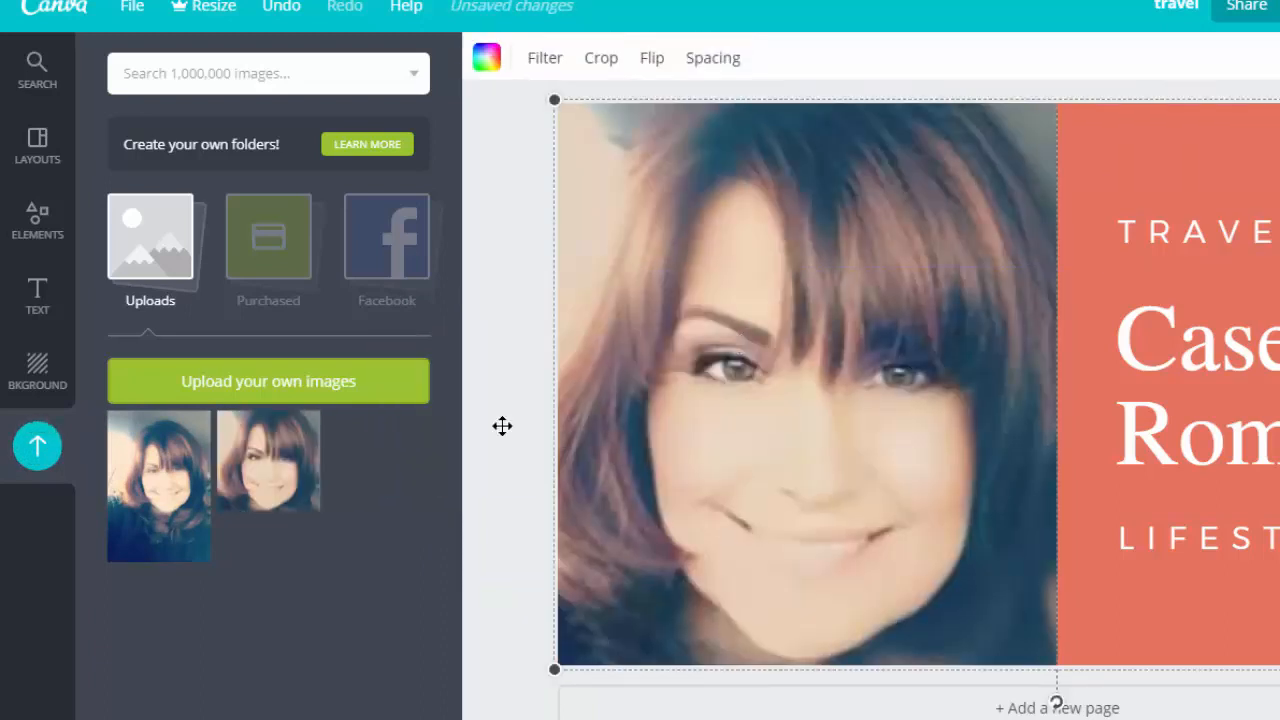
left_click_drag(180, 495, 667, 345)
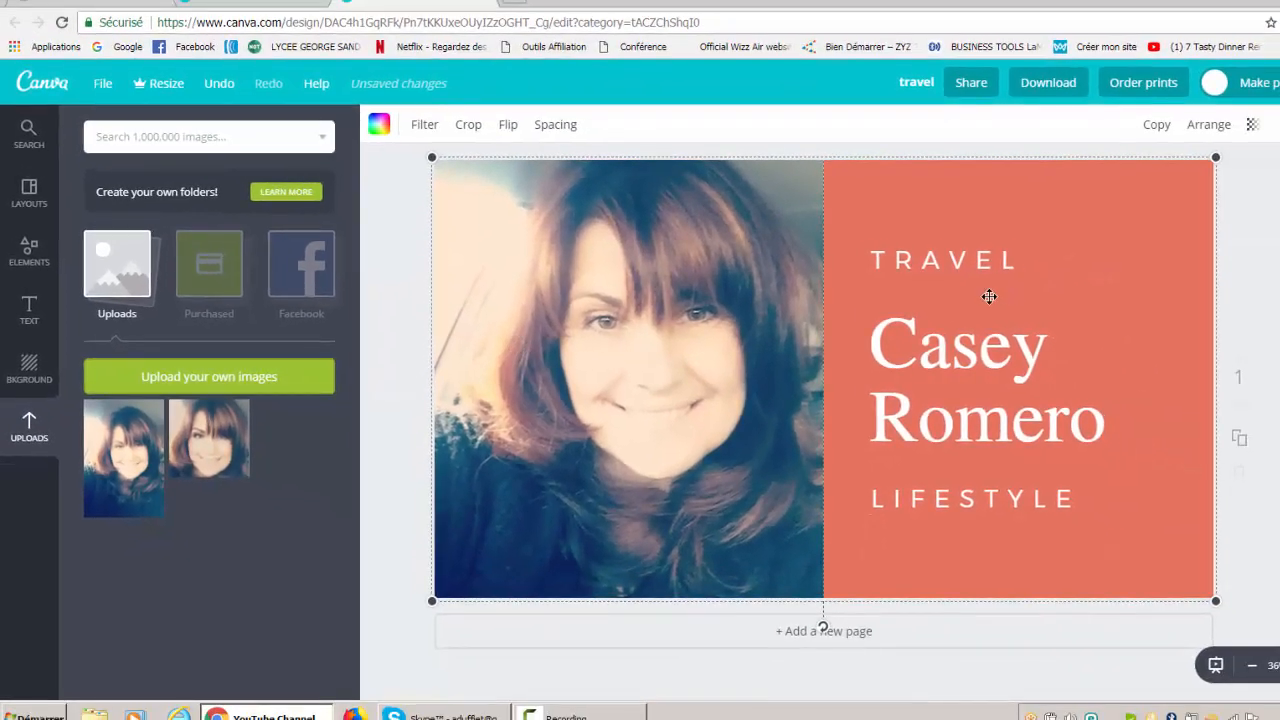
key("Escape")
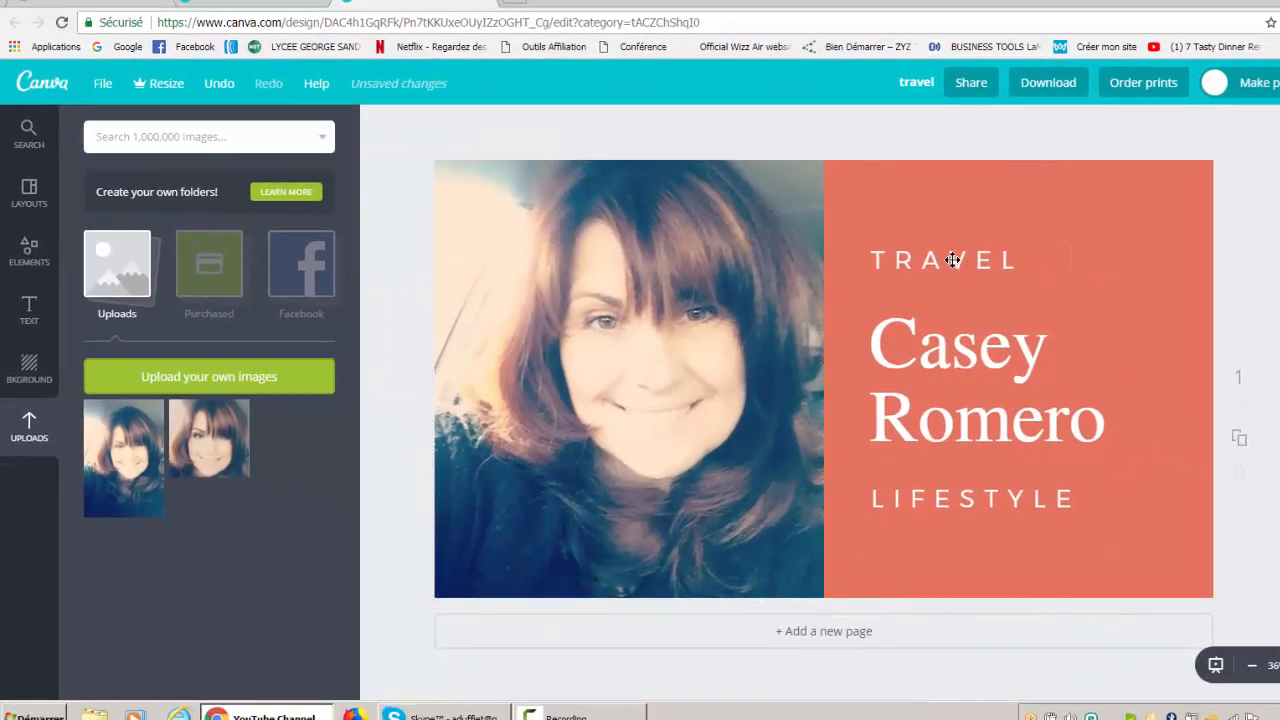
Set the TRAVEL text to the Abhaya Libre ExtraBold font at size 14
left_click(975, 262)
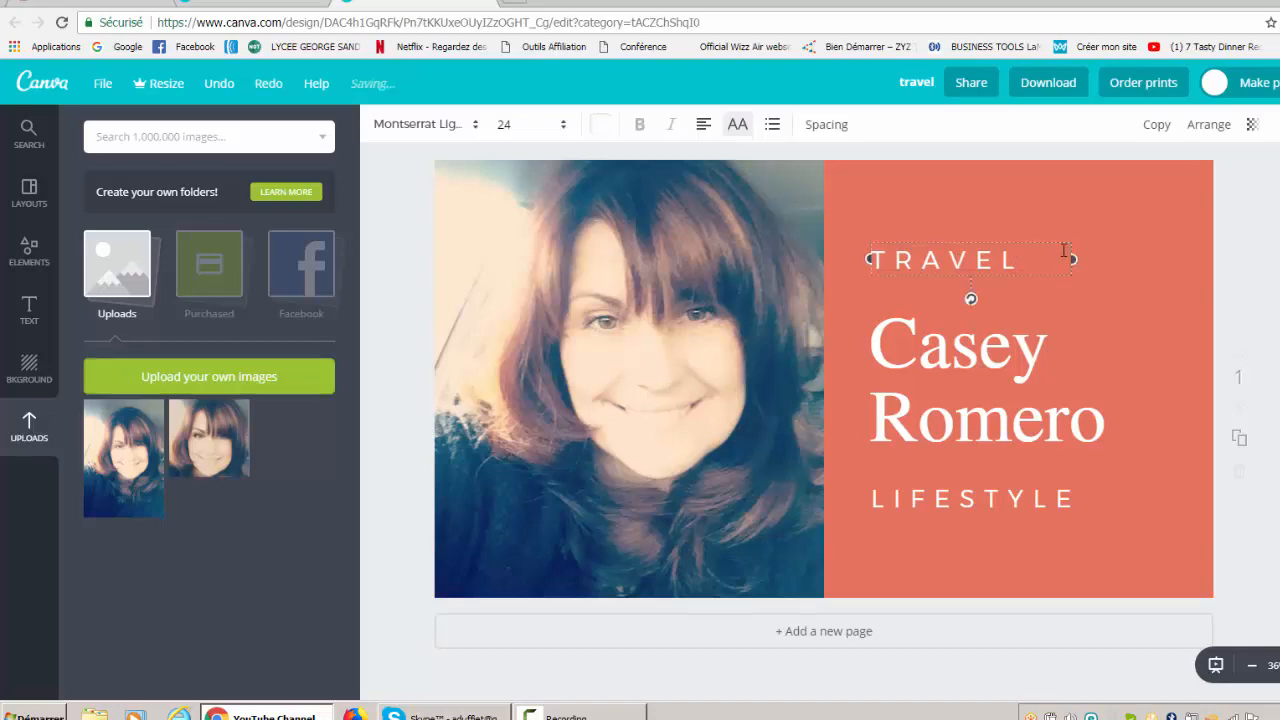
left_click_drag(1013, 262, 868, 262)
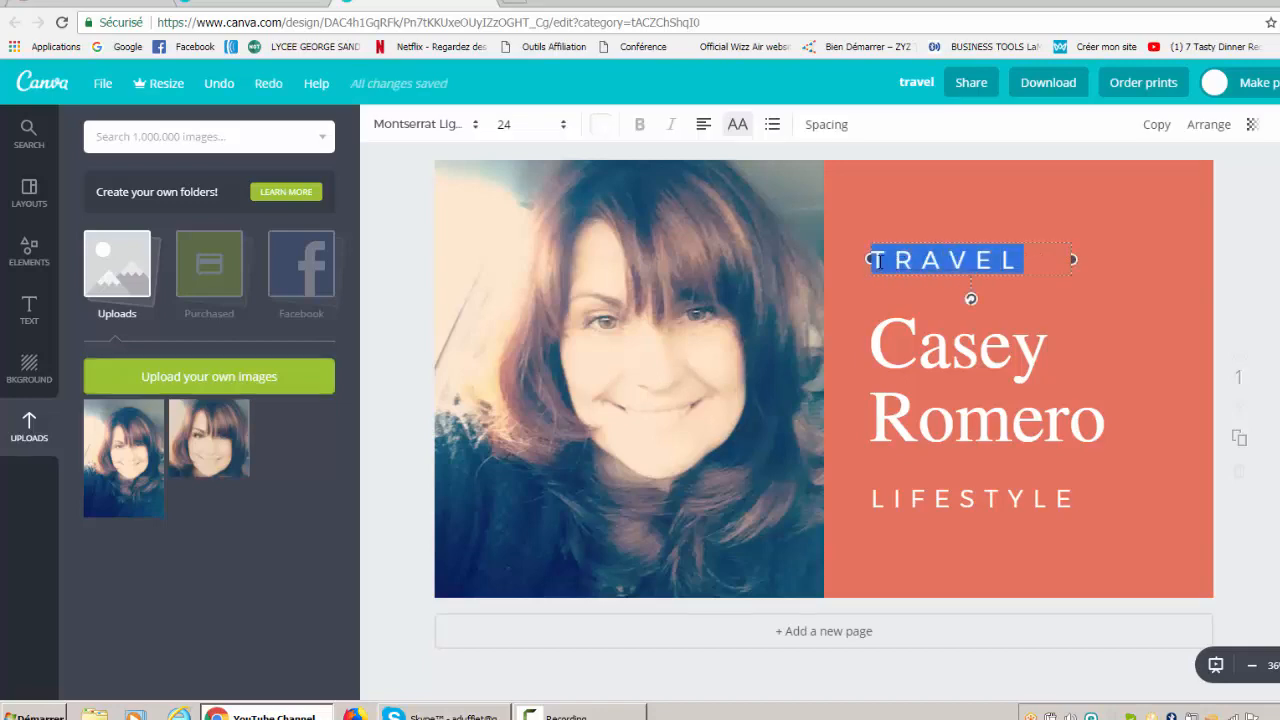
left_click(468, 126)
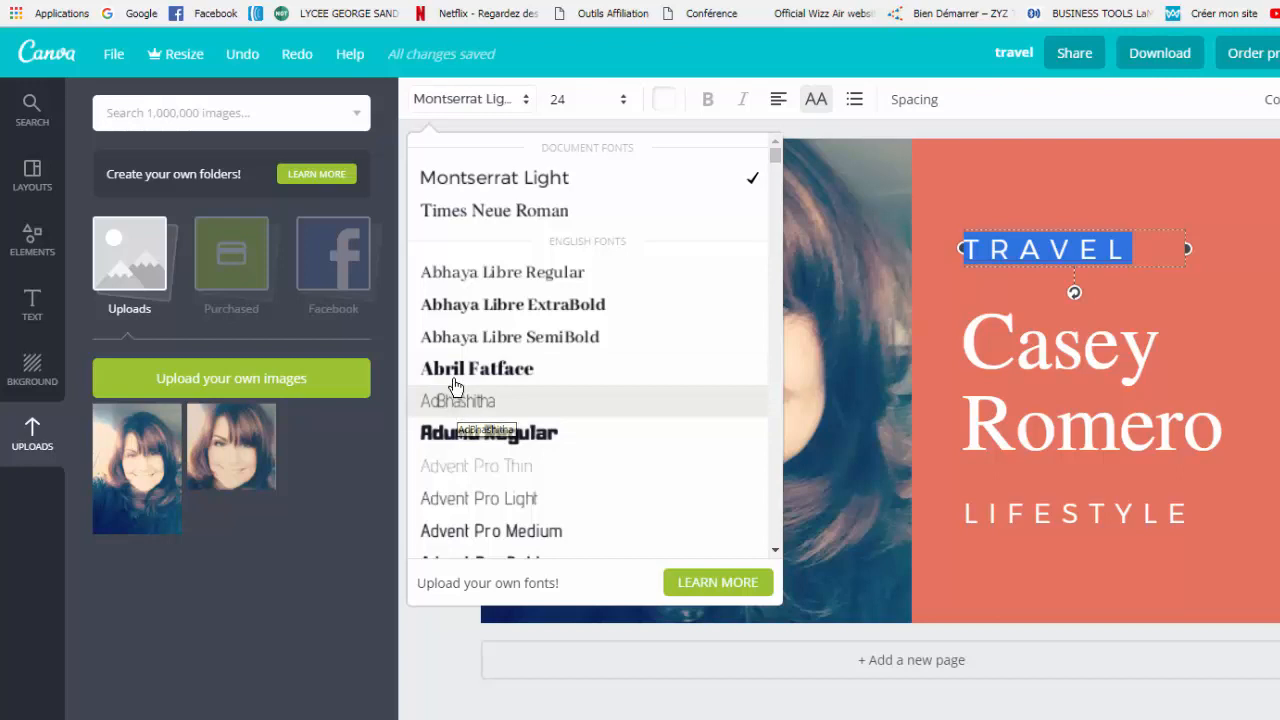
left_click(461, 310)
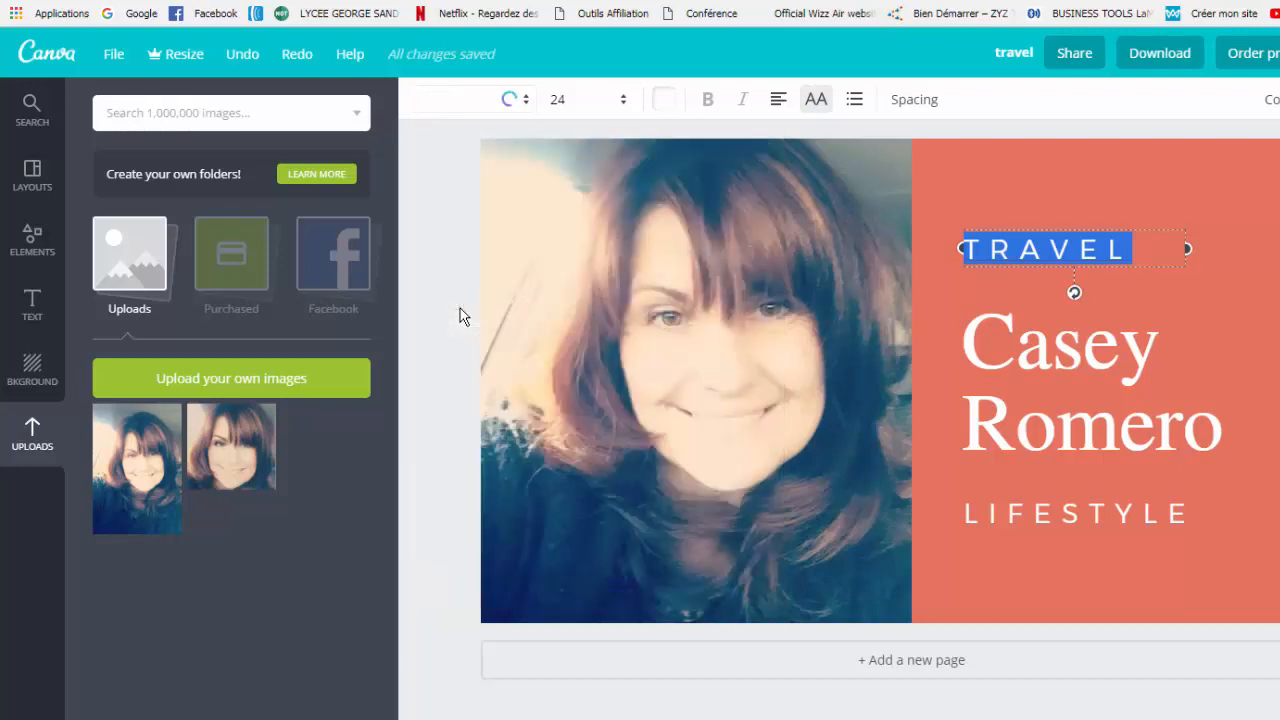
left_click(622, 100)
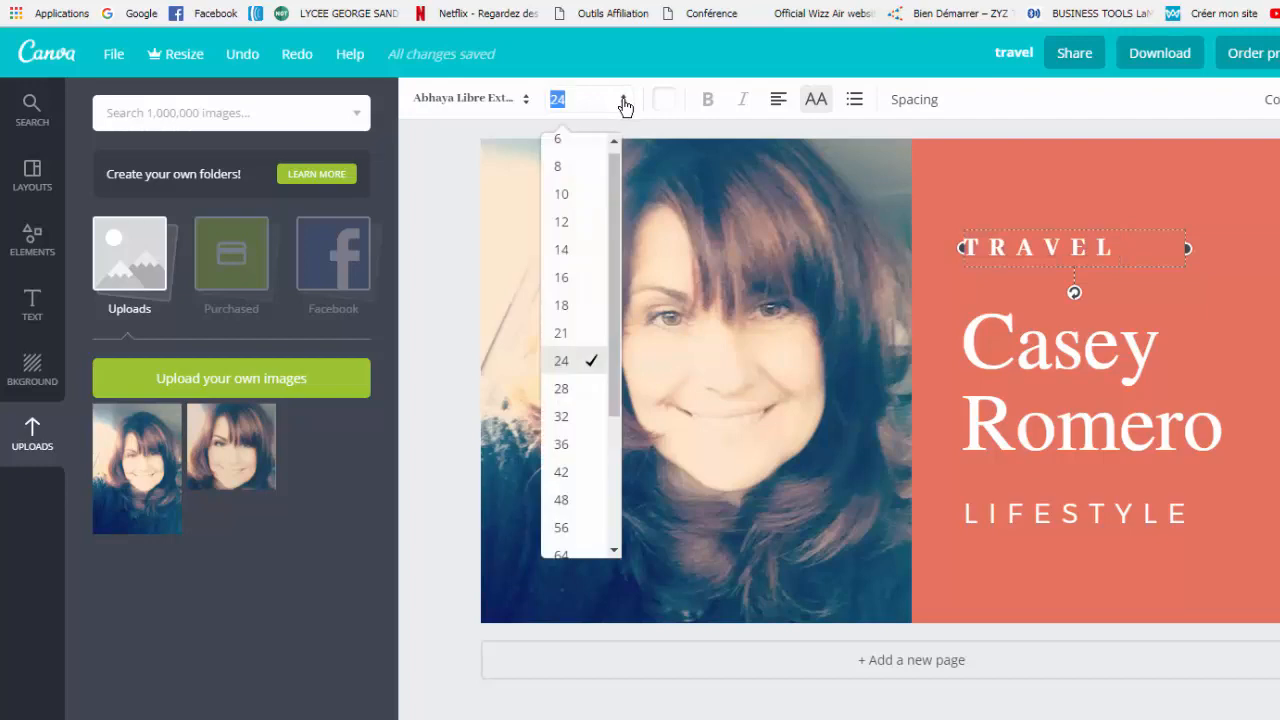
left_click(564, 249)
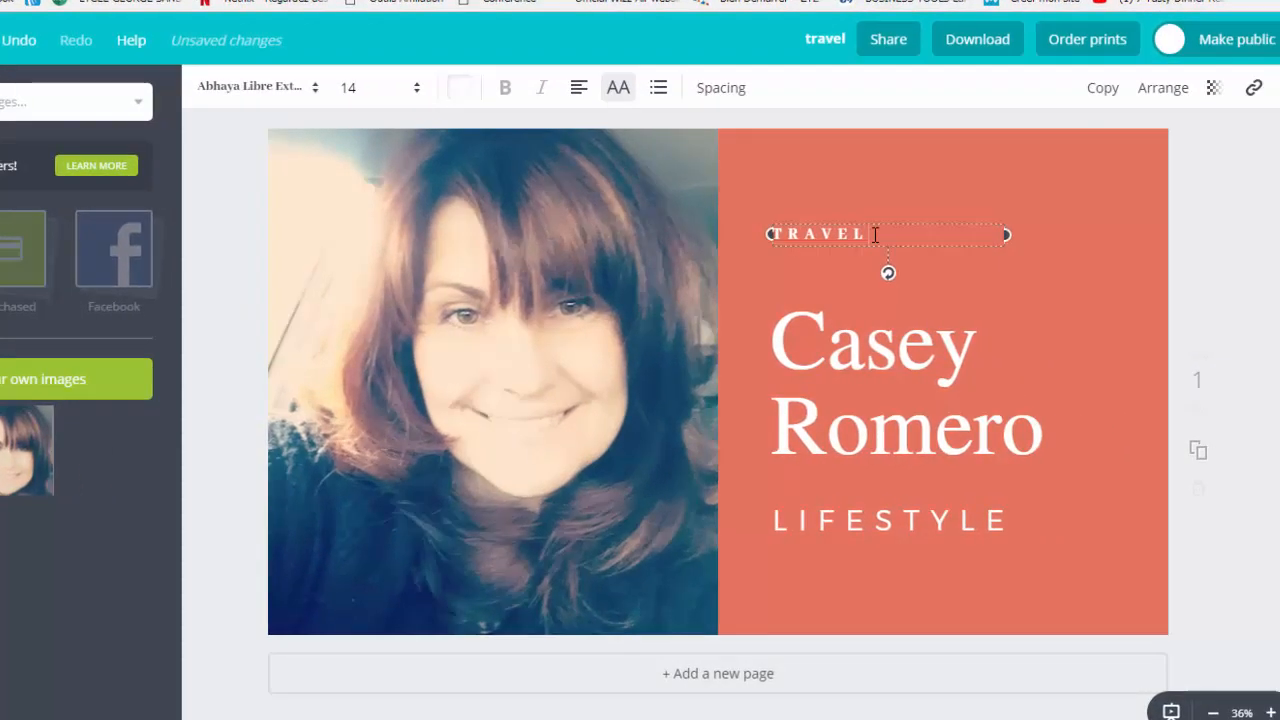
left_click_drag(1058, 240, 984, 239)
left_click_drag(793, 236, 778, 236)
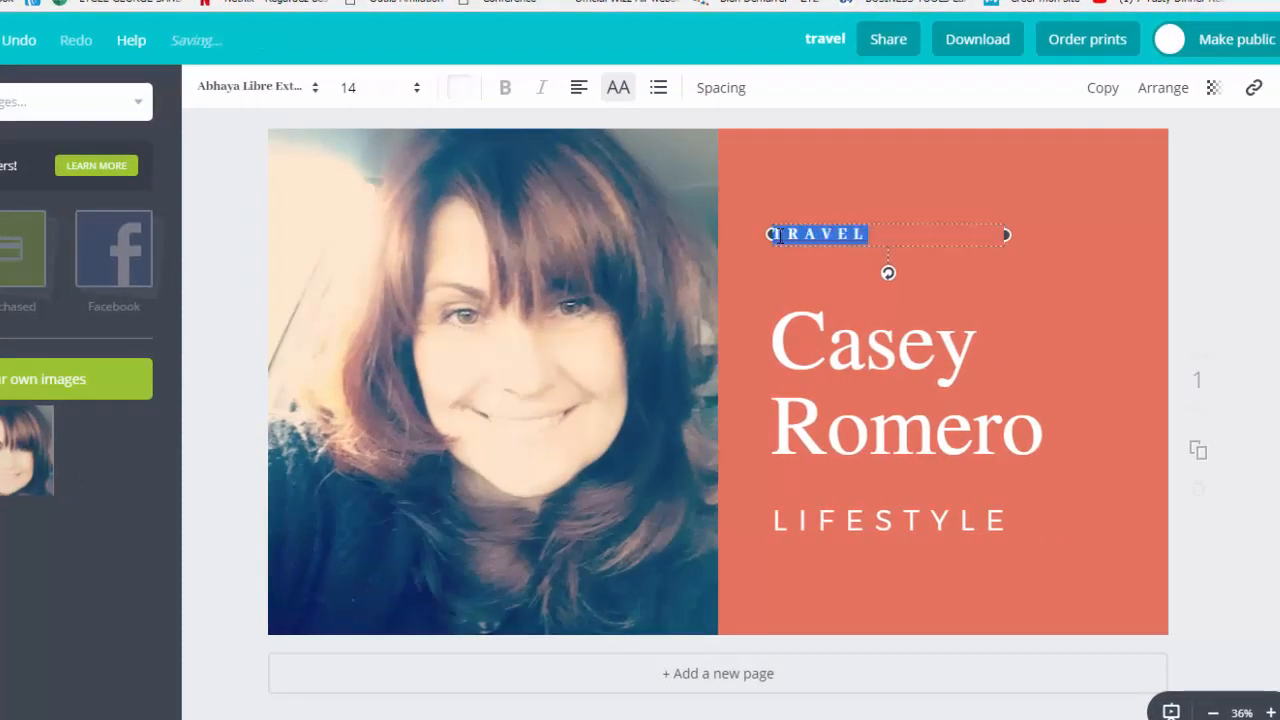
type("www")
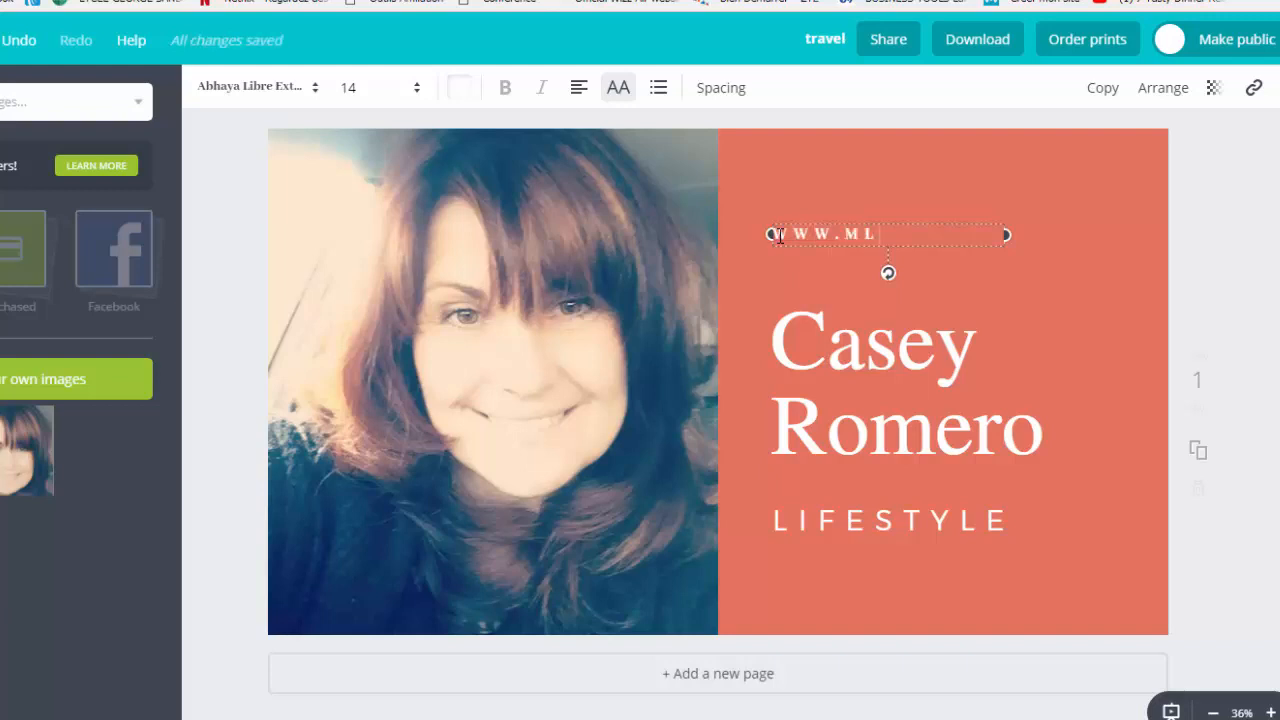
type(".mlmconseils")
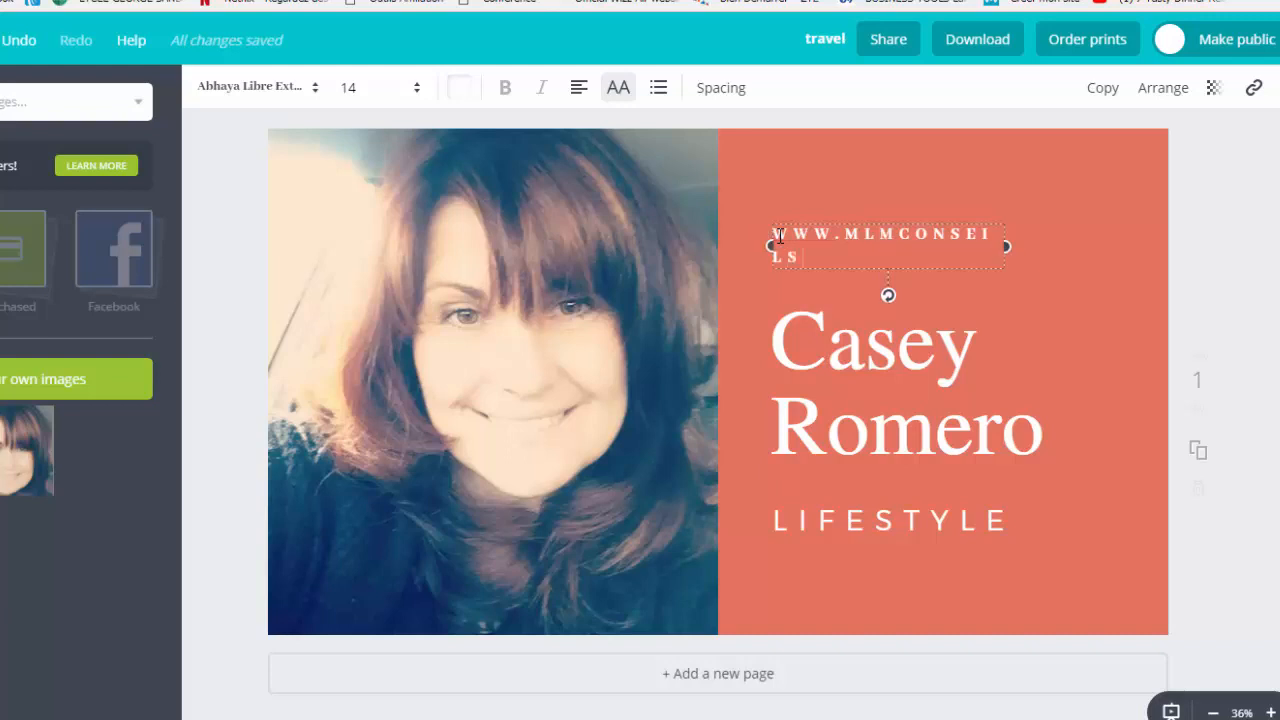
type("etsolutions")
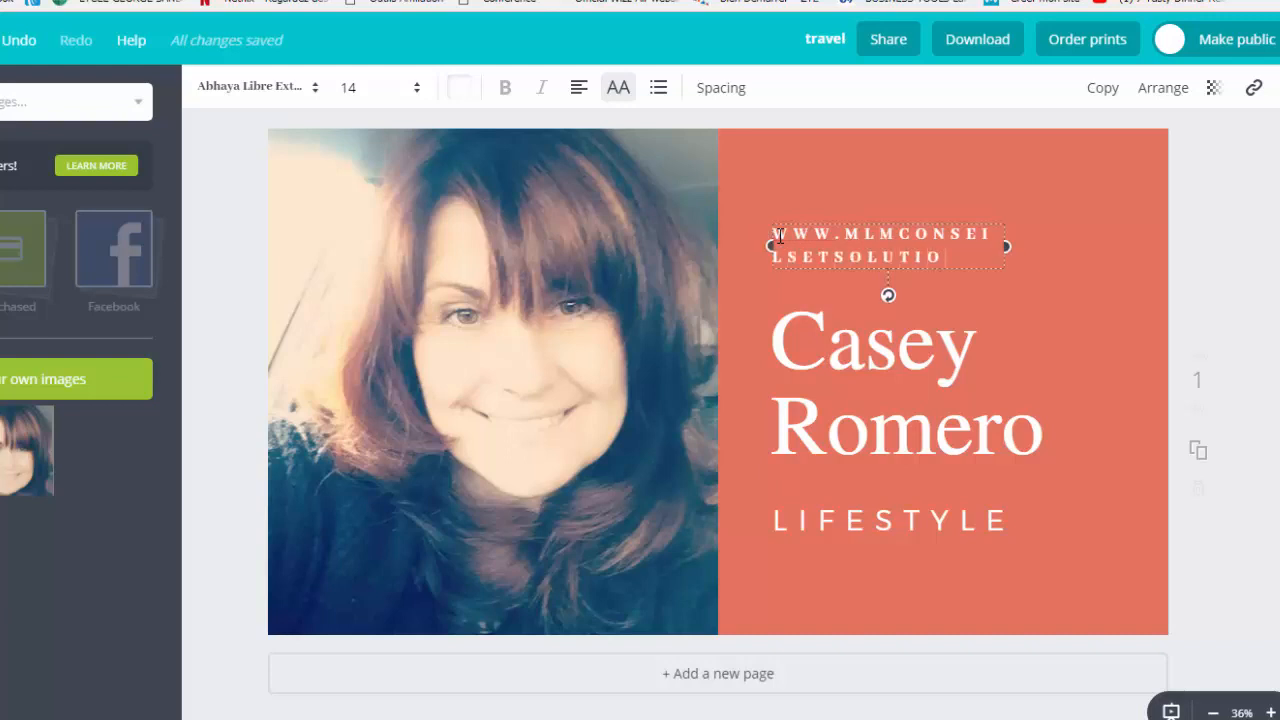
type(".com")
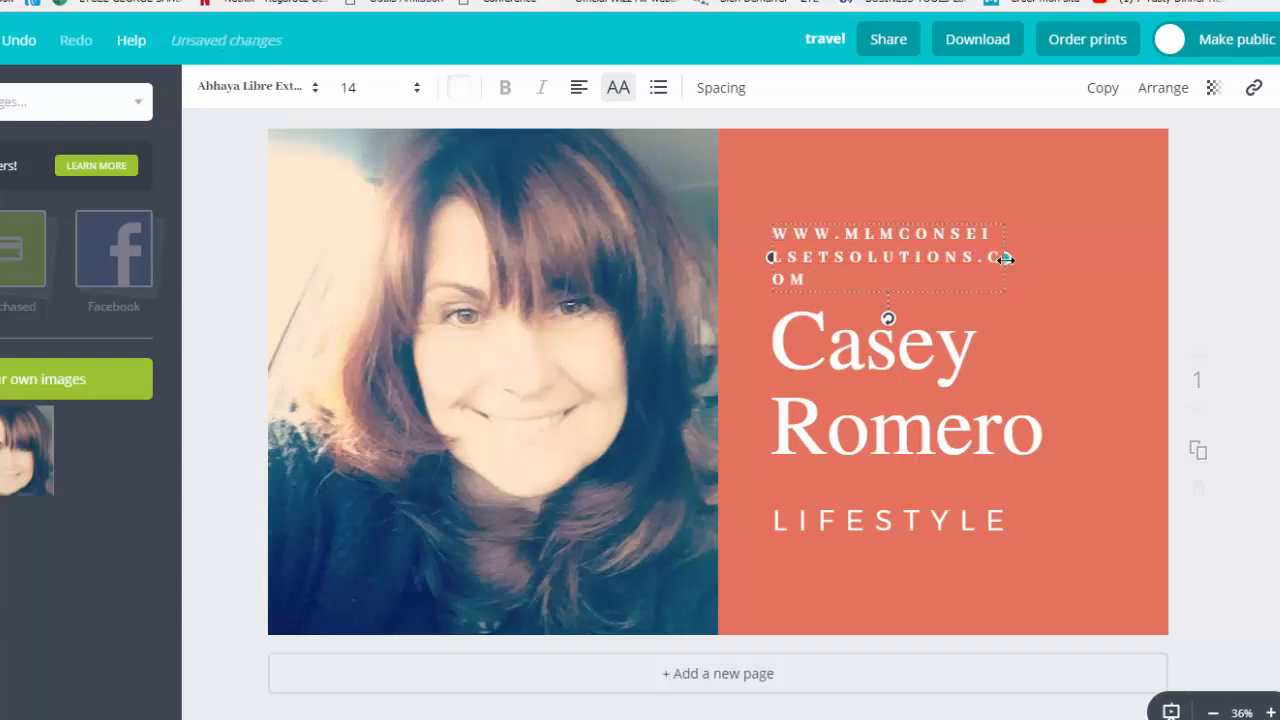
left_click_drag(1007, 258, 1166, 246)
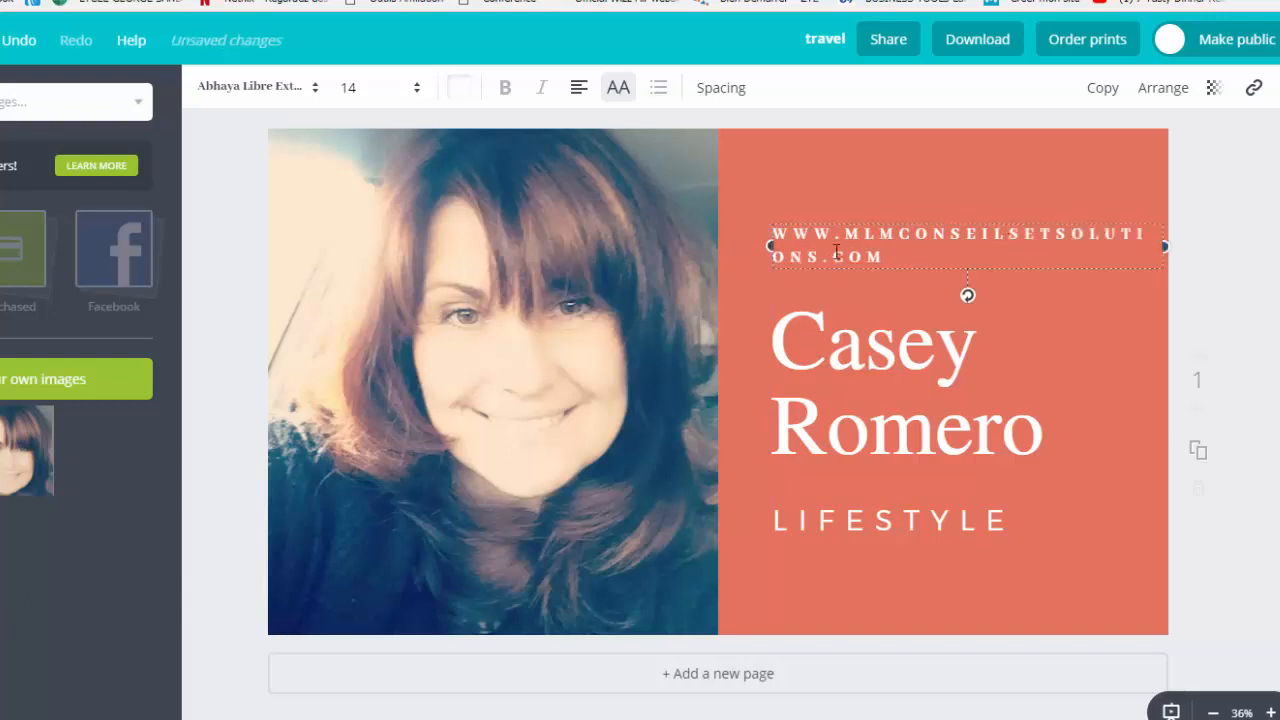
left_click_drag(769, 245, 652, 248)
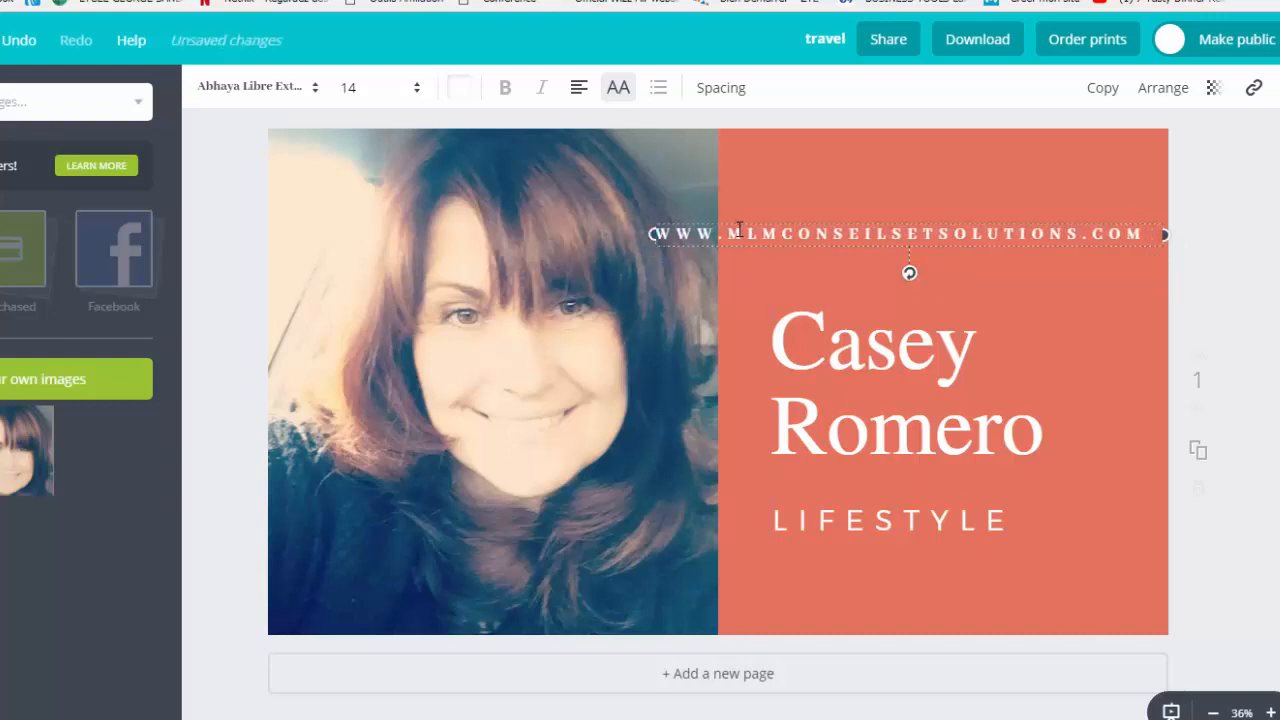
Move the website address text to the lower edge of the banner and turn off its uppercase formatting
left_click_drag(738, 222, 570, 596)
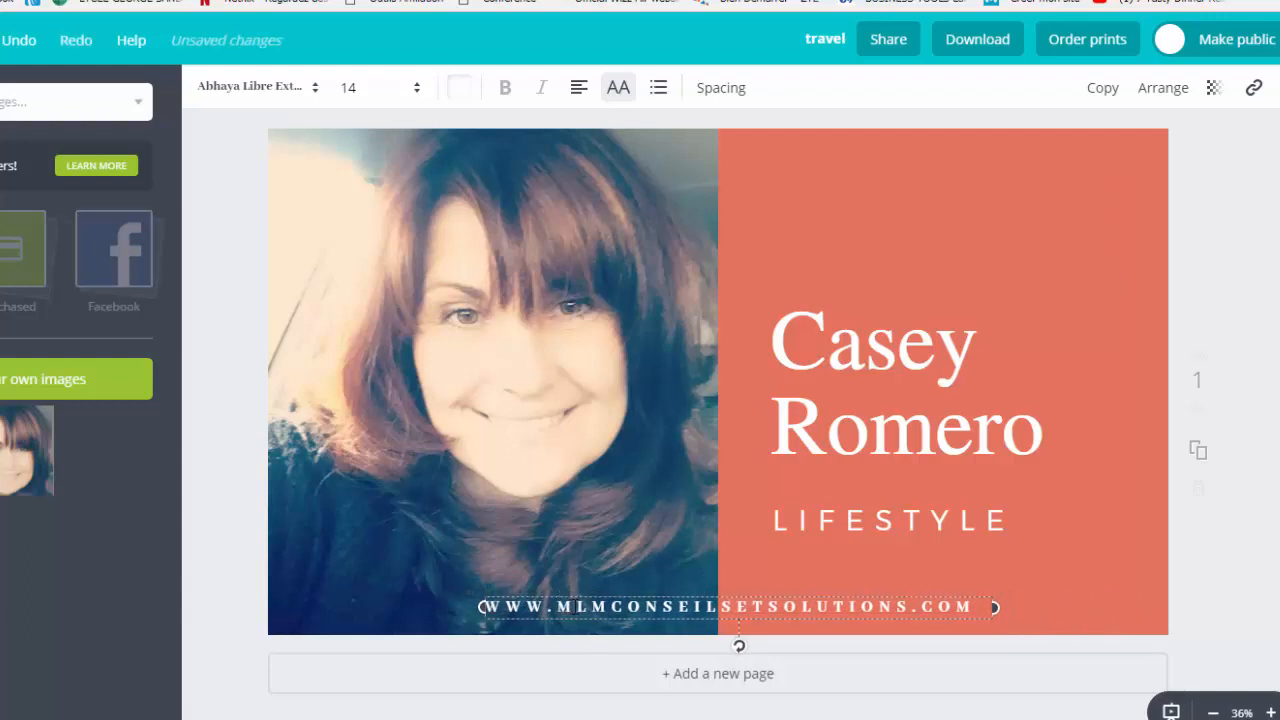
left_click(969, 607)
left_click_drag(969, 607, 484, 607)
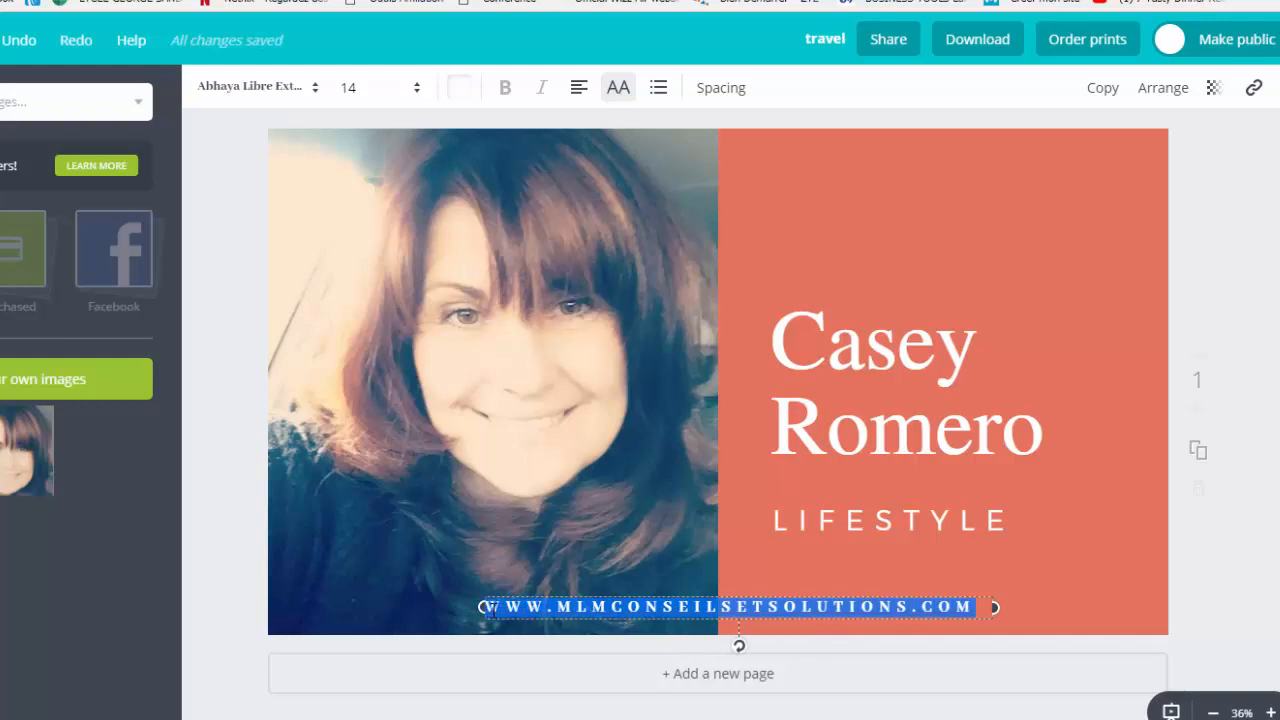
left_click(618, 88)
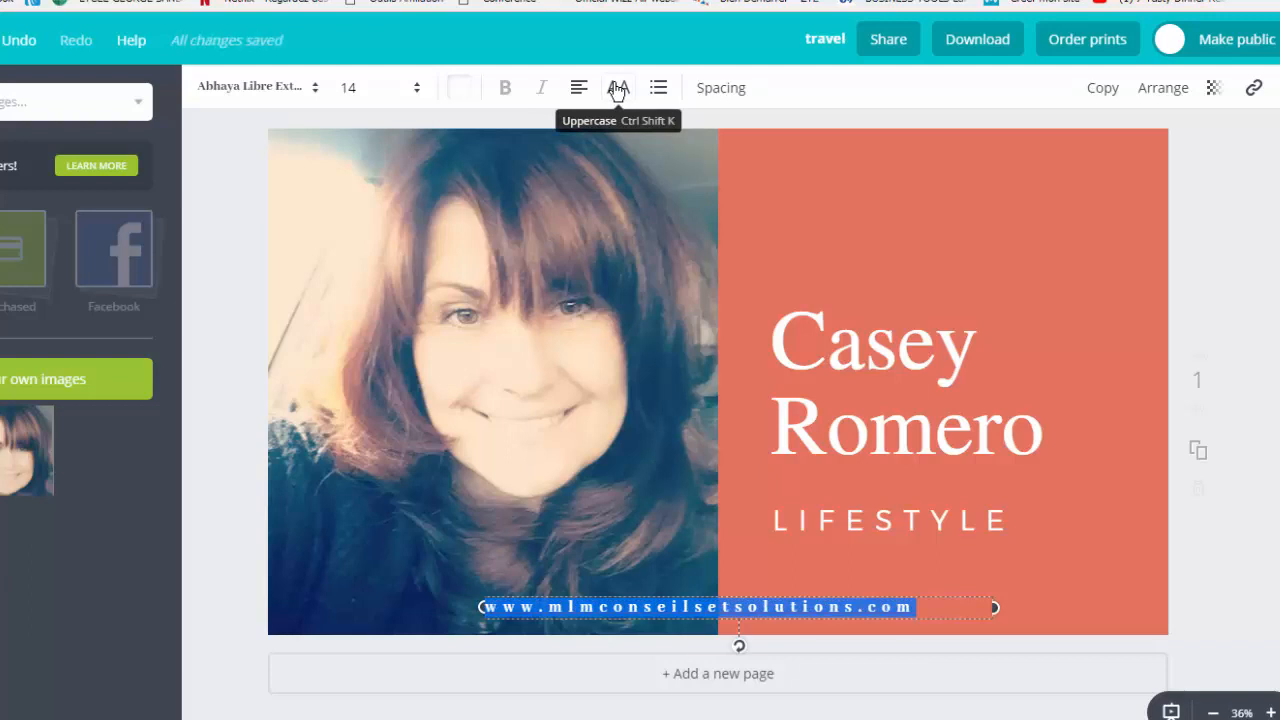
Colour the website address text black (000000), trying a blue from the colour wheel first
left_click(463, 88)
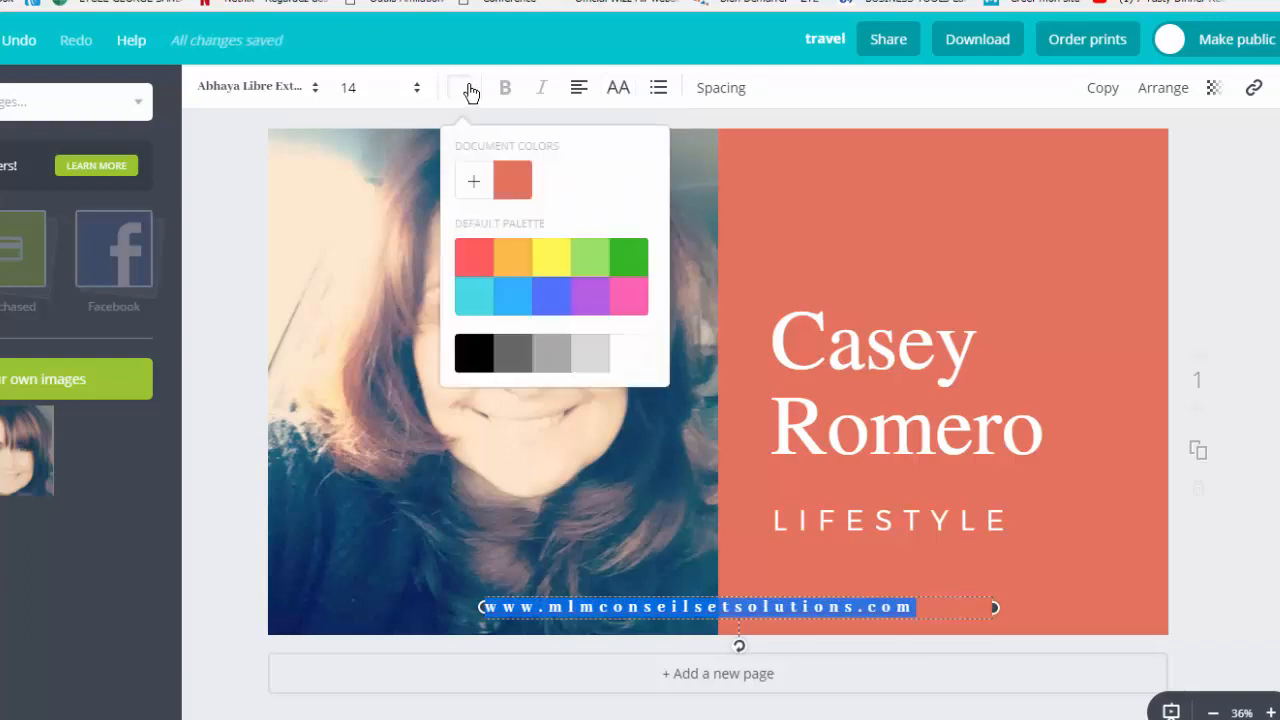
left_click(476, 183)
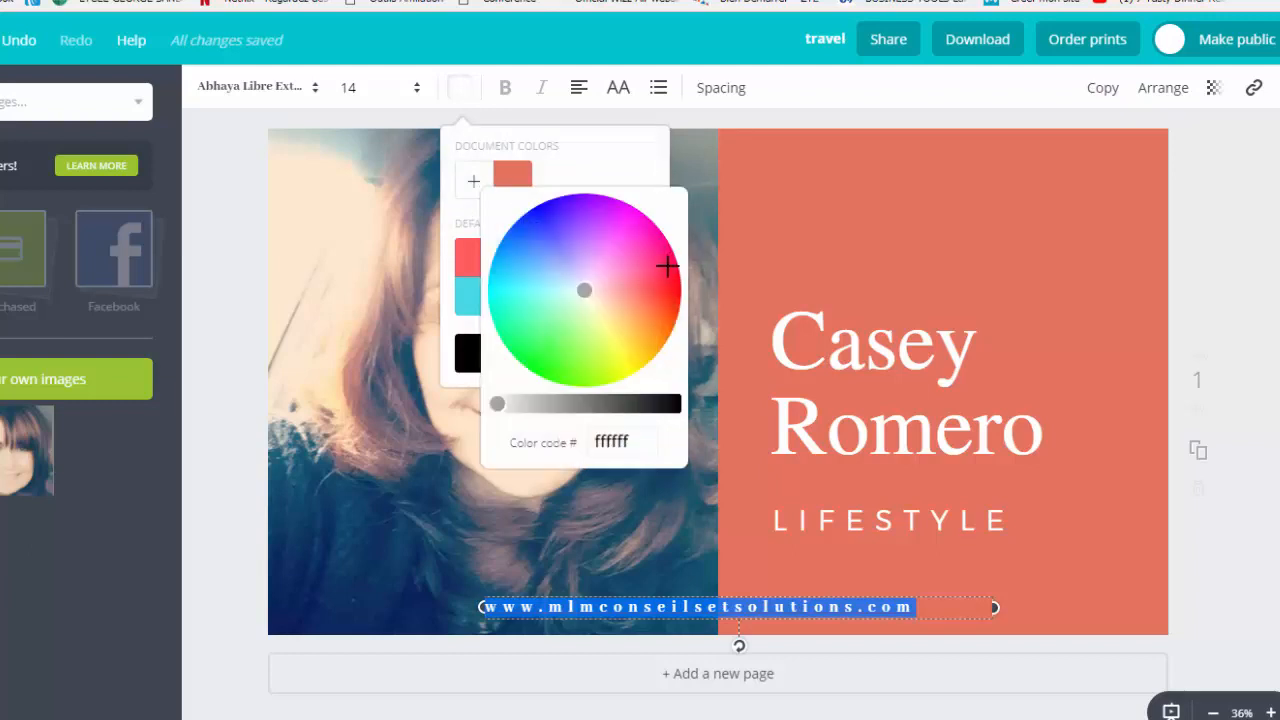
left_click(547, 213)
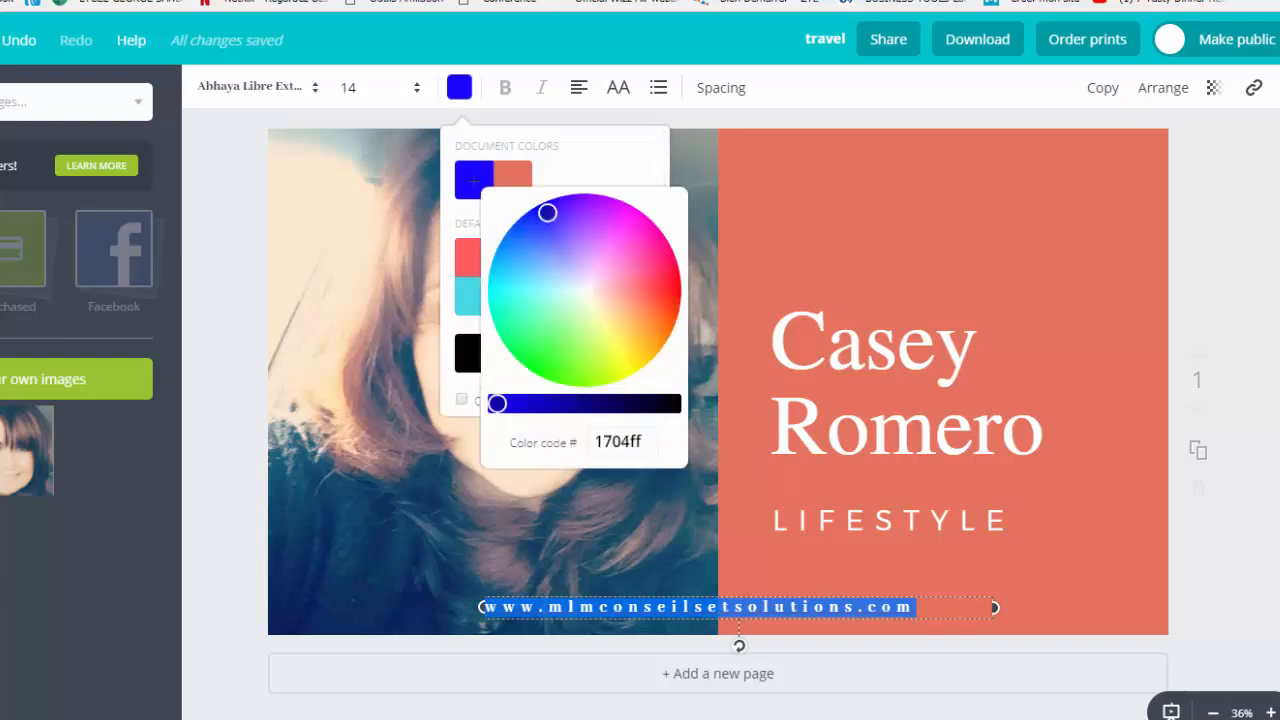
left_click(463, 358)
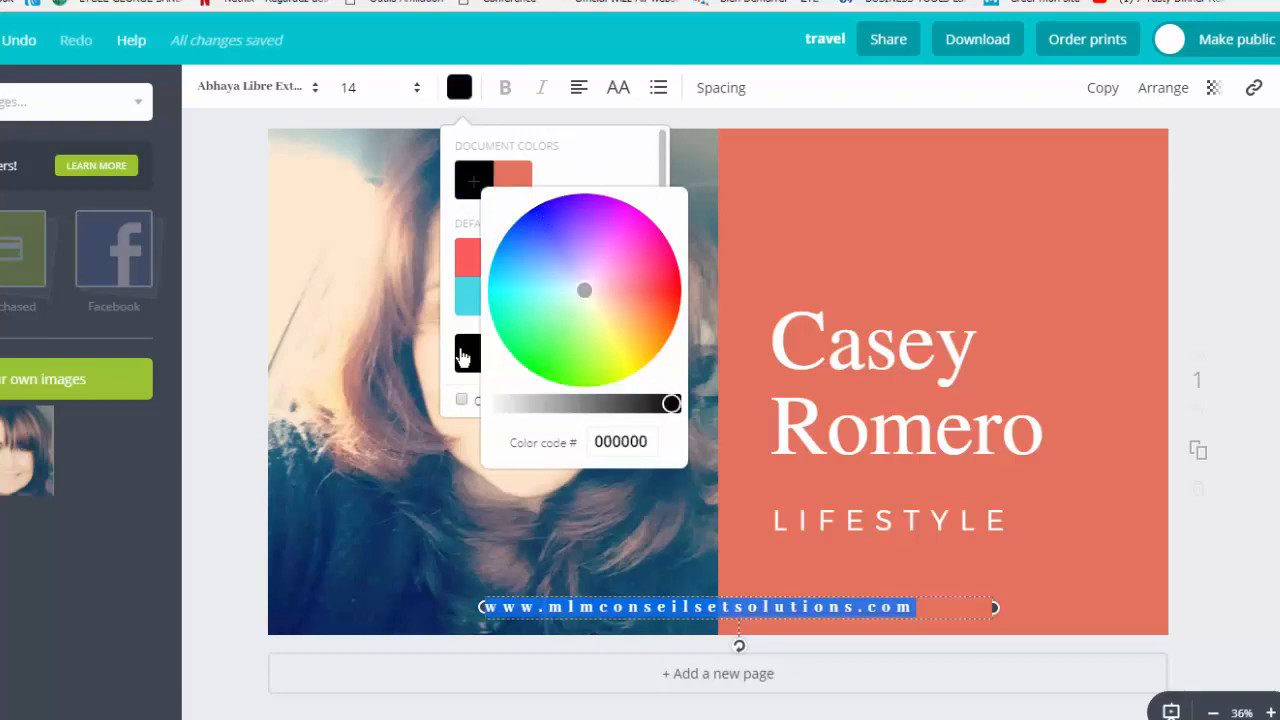
left_click(320, 426)
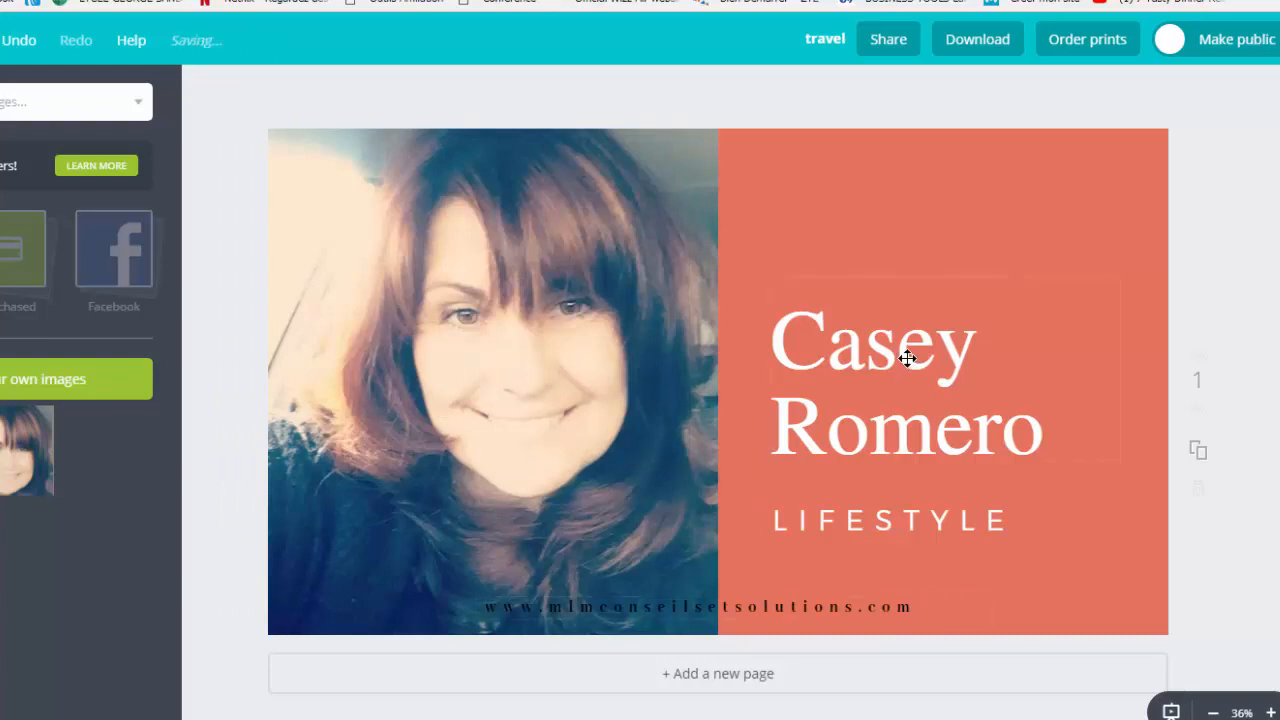
Move the name heading higher on the coral panel and delete the LIFESTYLE text
left_click_drag(903, 354, 891, 257)
left_click(867, 516)
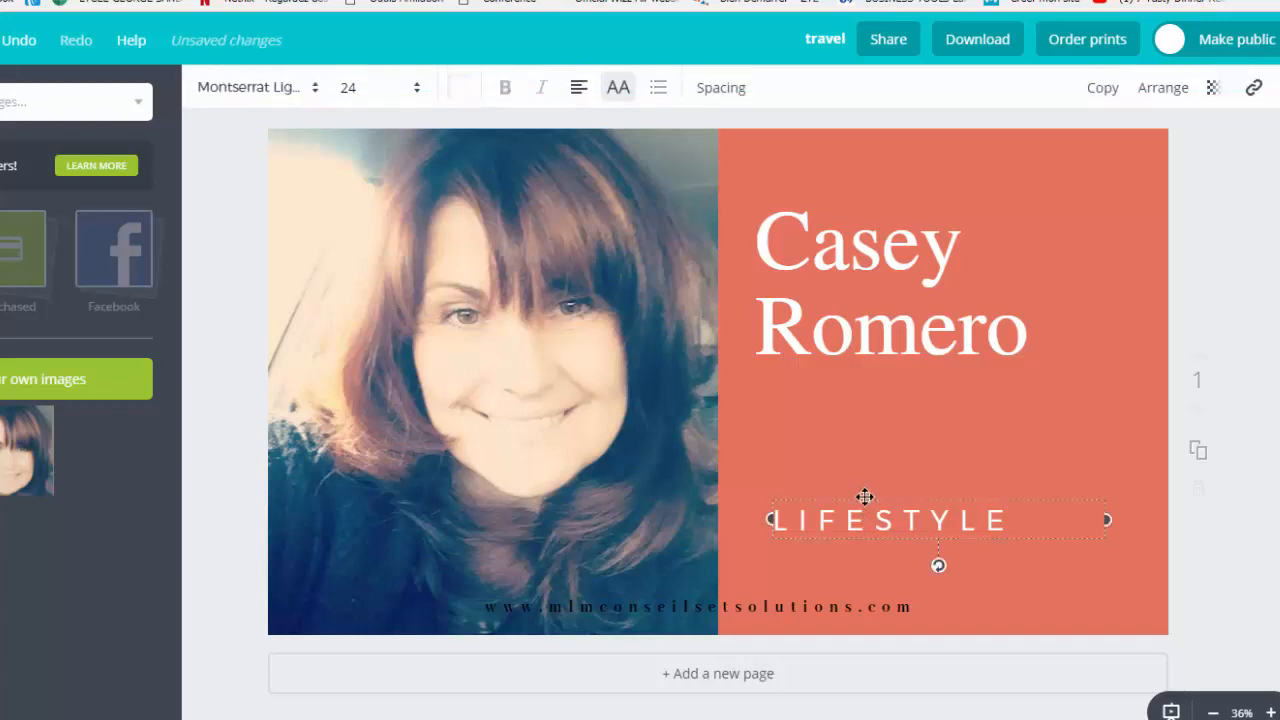
key("Delete")
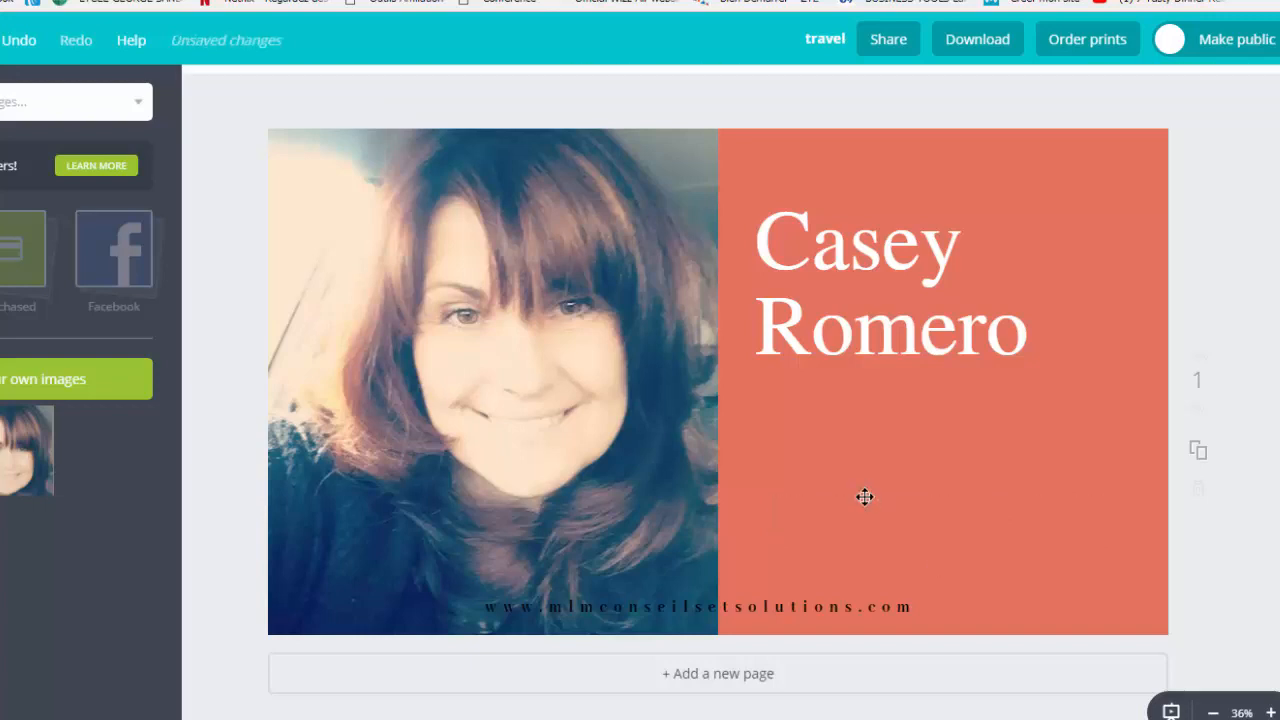
Replace the name heading with "Comment créer les captures d'écran avec JING"
left_click(859, 337)
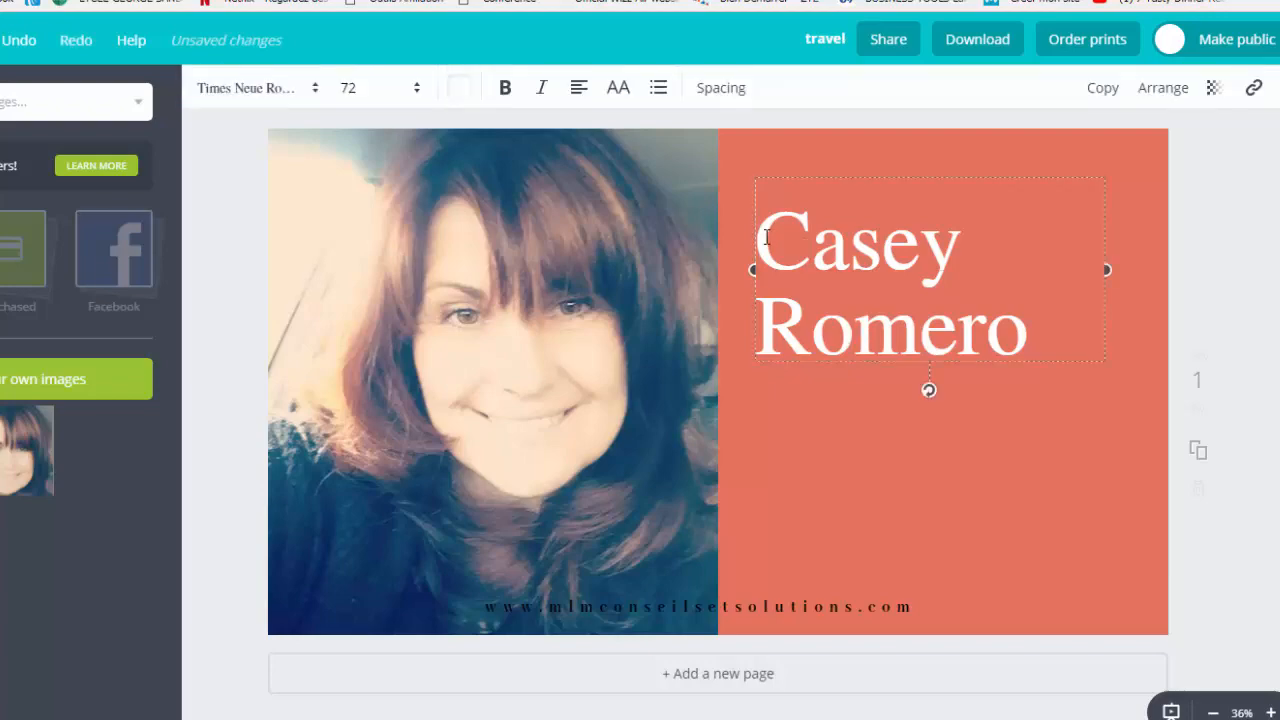
left_click_drag(766, 236, 1030, 340)
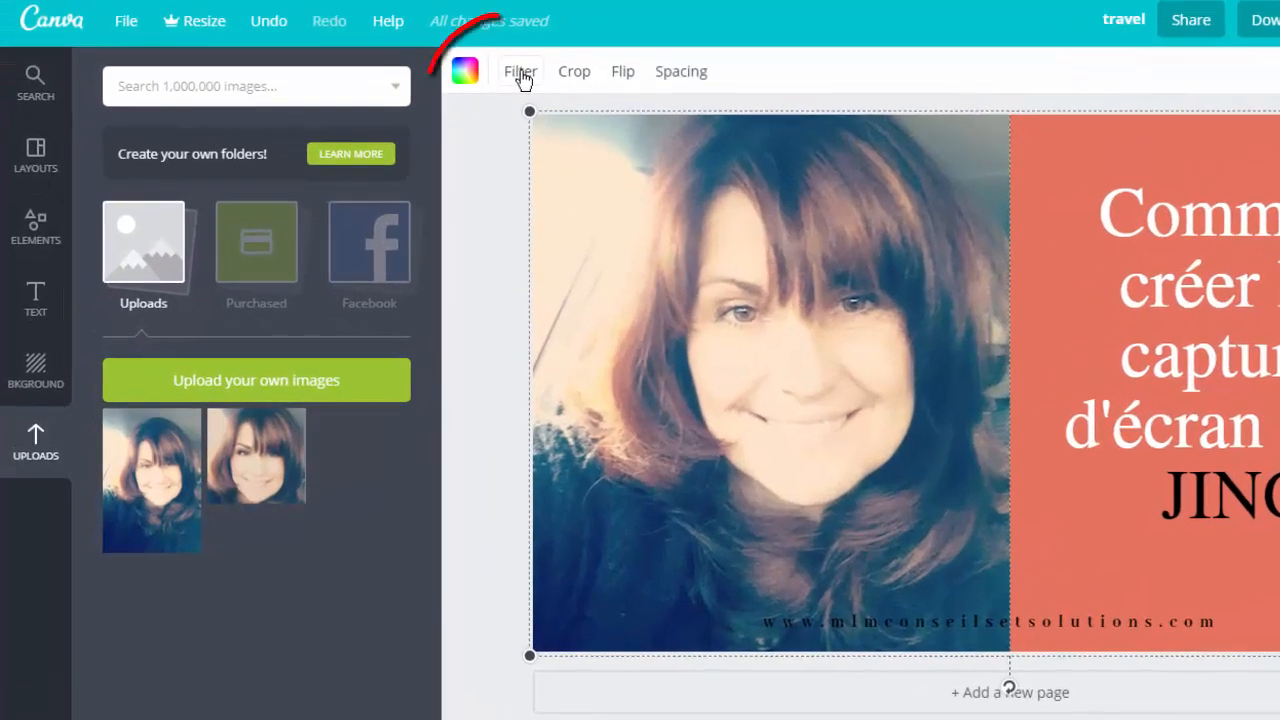
Apply the Cali filter at intensity 74 to the portrait, trying brightness 43 and the Edge filter for comparison
left_click(425, 125)
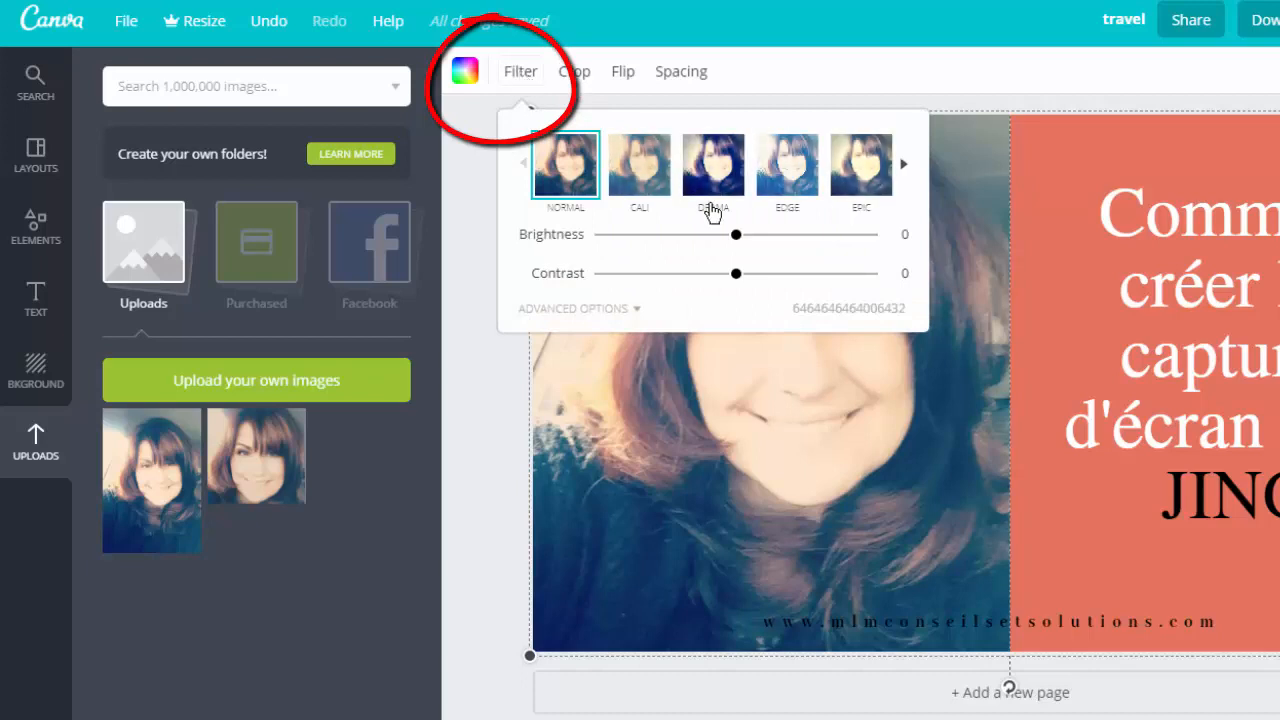
left_click_drag(736, 238, 797, 246)
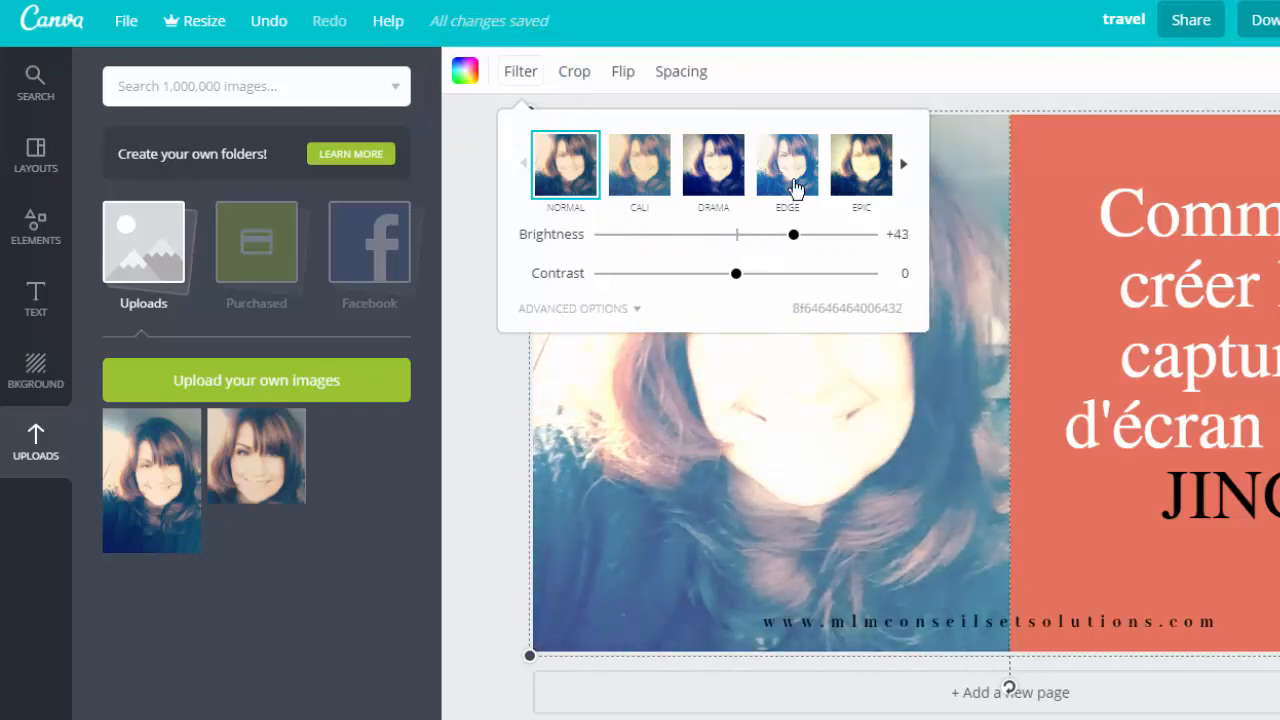
left_click(795, 188)
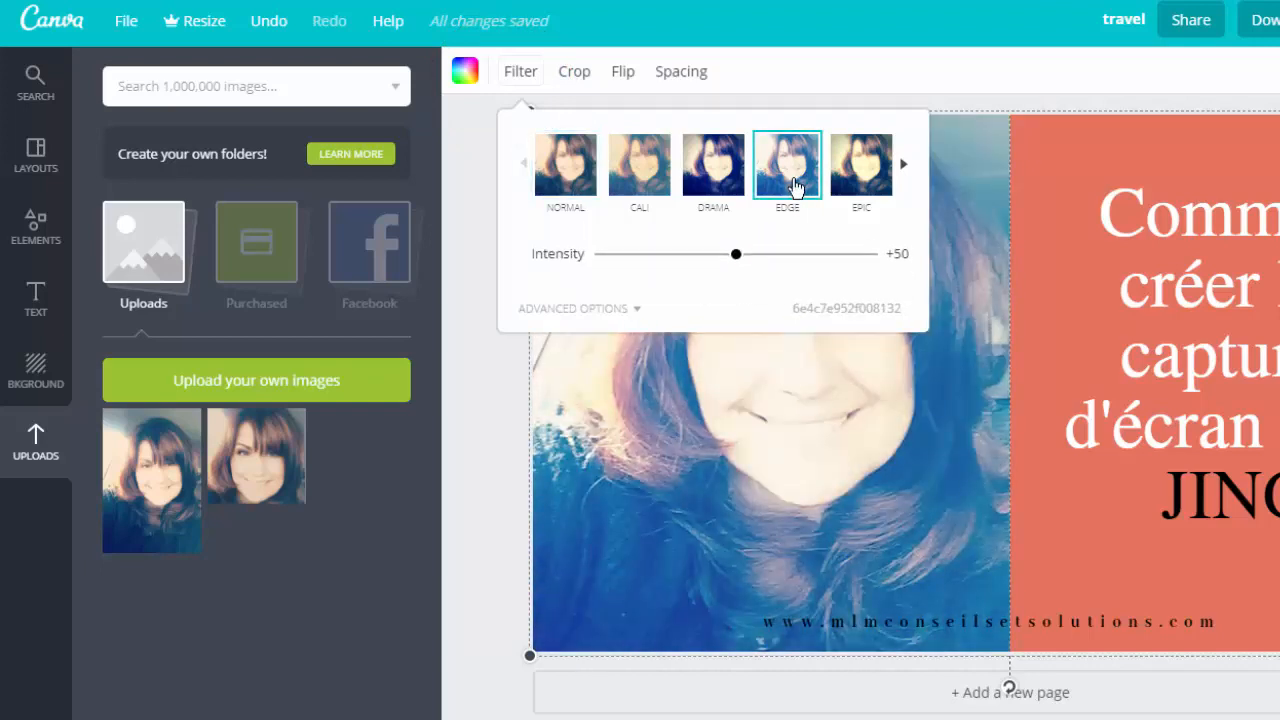
left_click(640, 178)
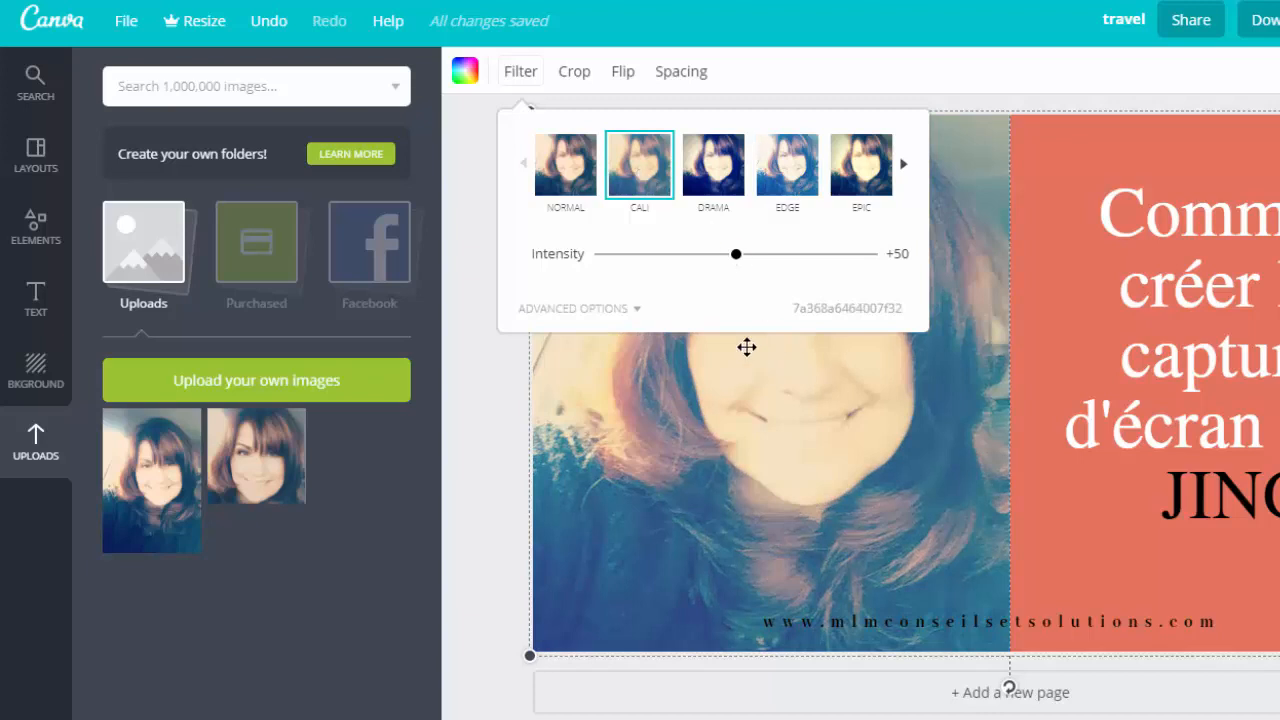
left_click_drag(735, 256, 801, 267)
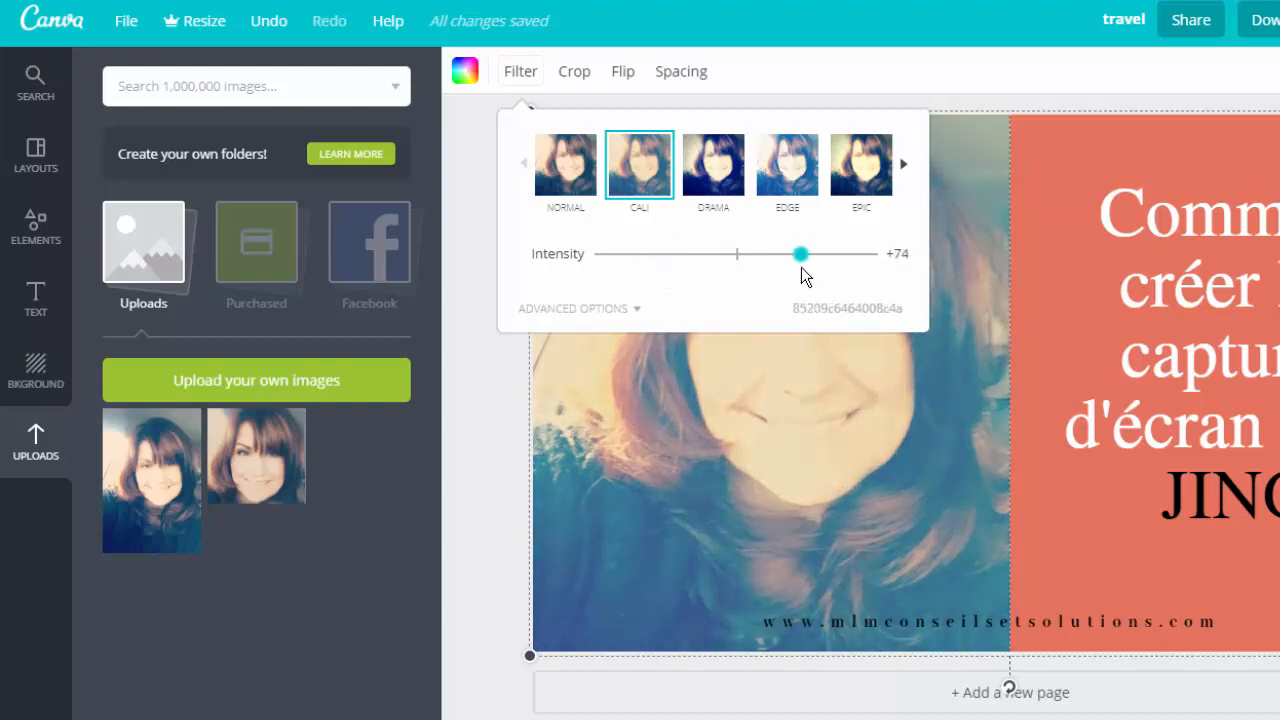
left_click(766, 450)
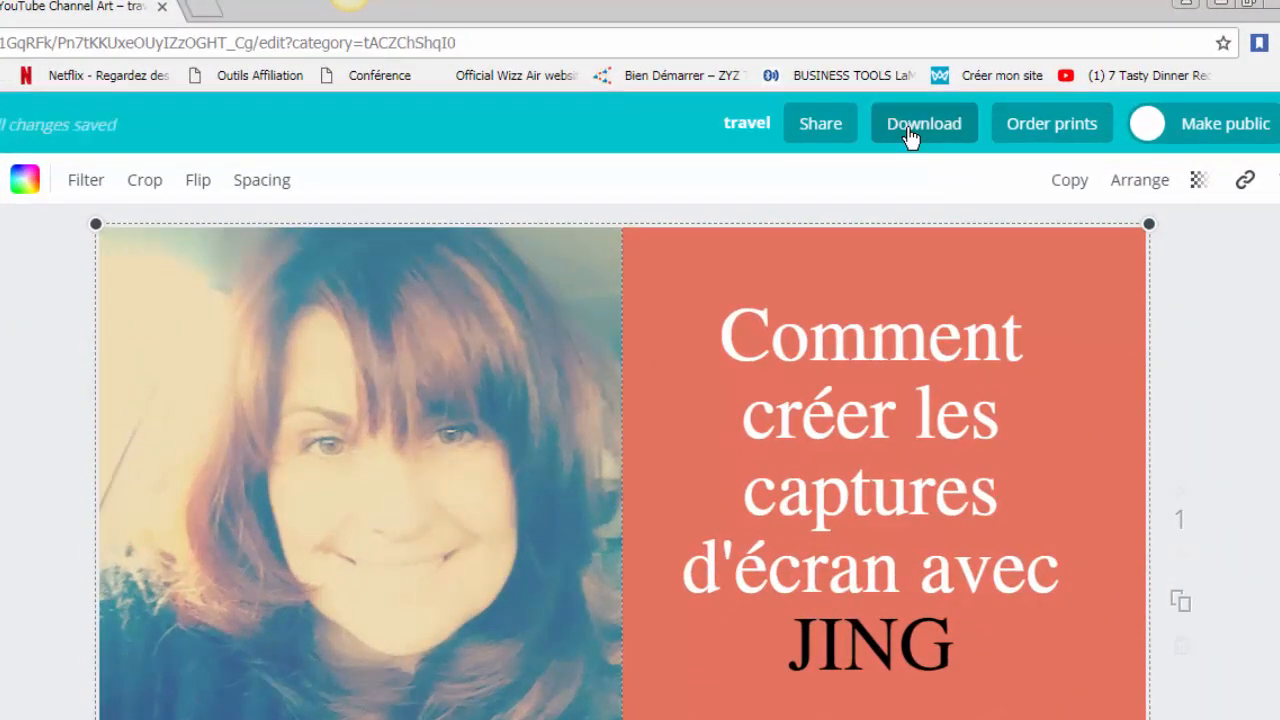
Download the finished design and open the downloaded travel.png in the Windows photo viewer
left_click(910, 137)
left_click(925, 382)
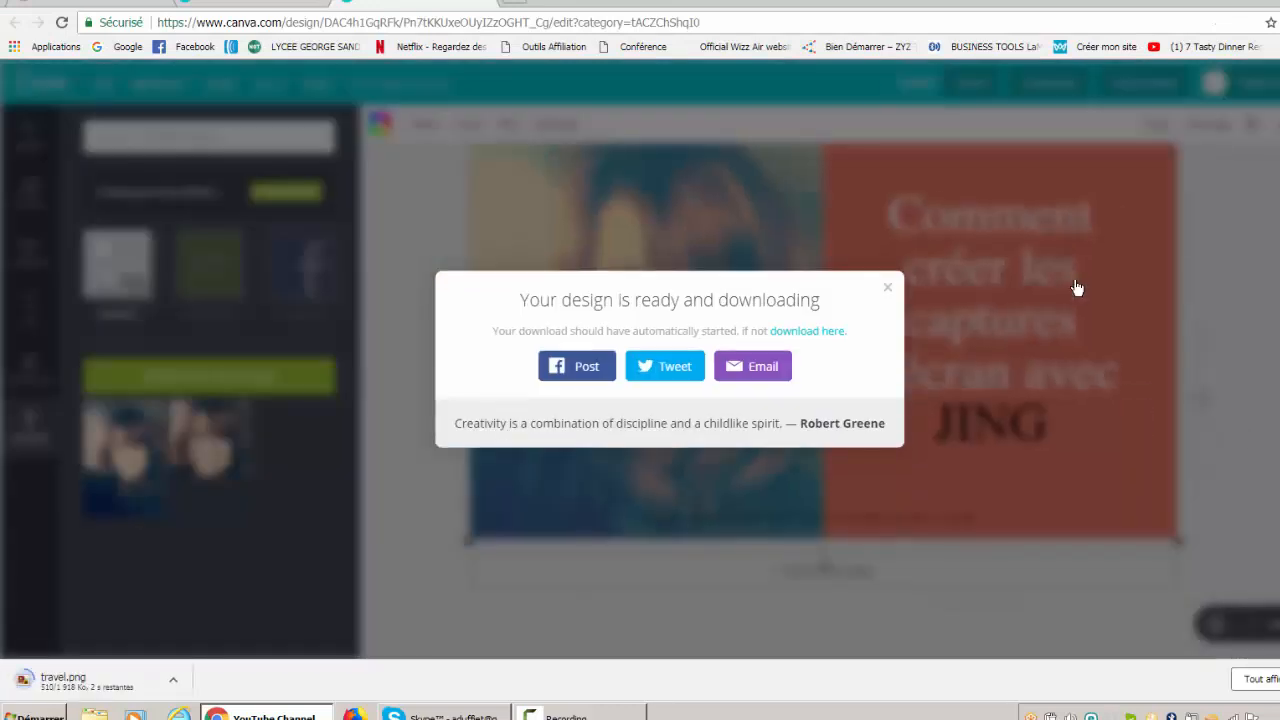
left_click(55, 688)
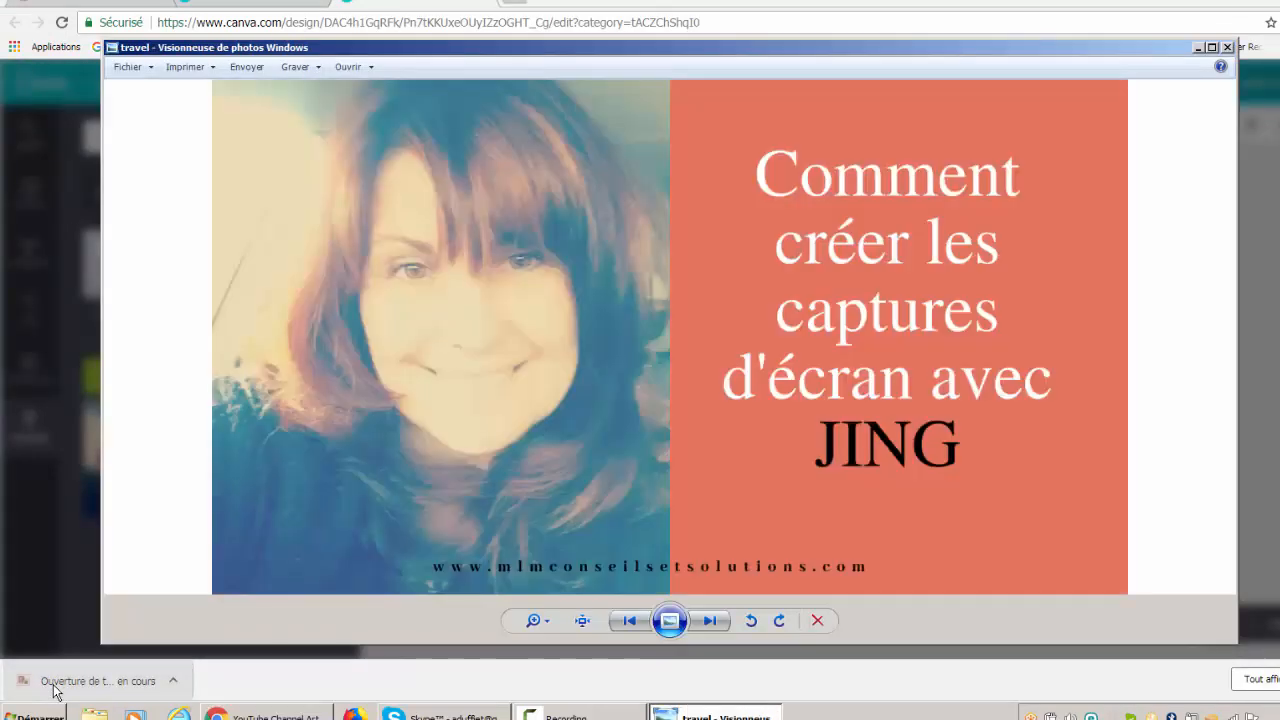
Save a copy of the picture to the desktop under the name image jing2
left_click(145, 68)
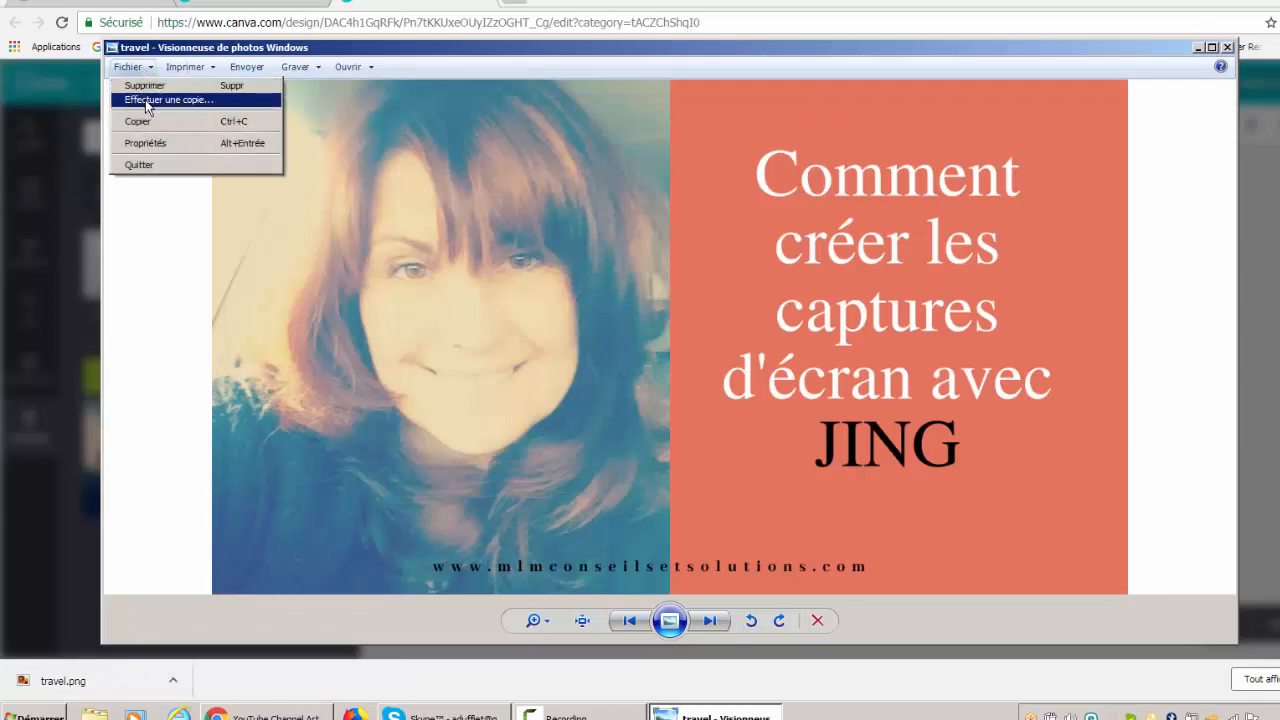
left_click(145, 102)
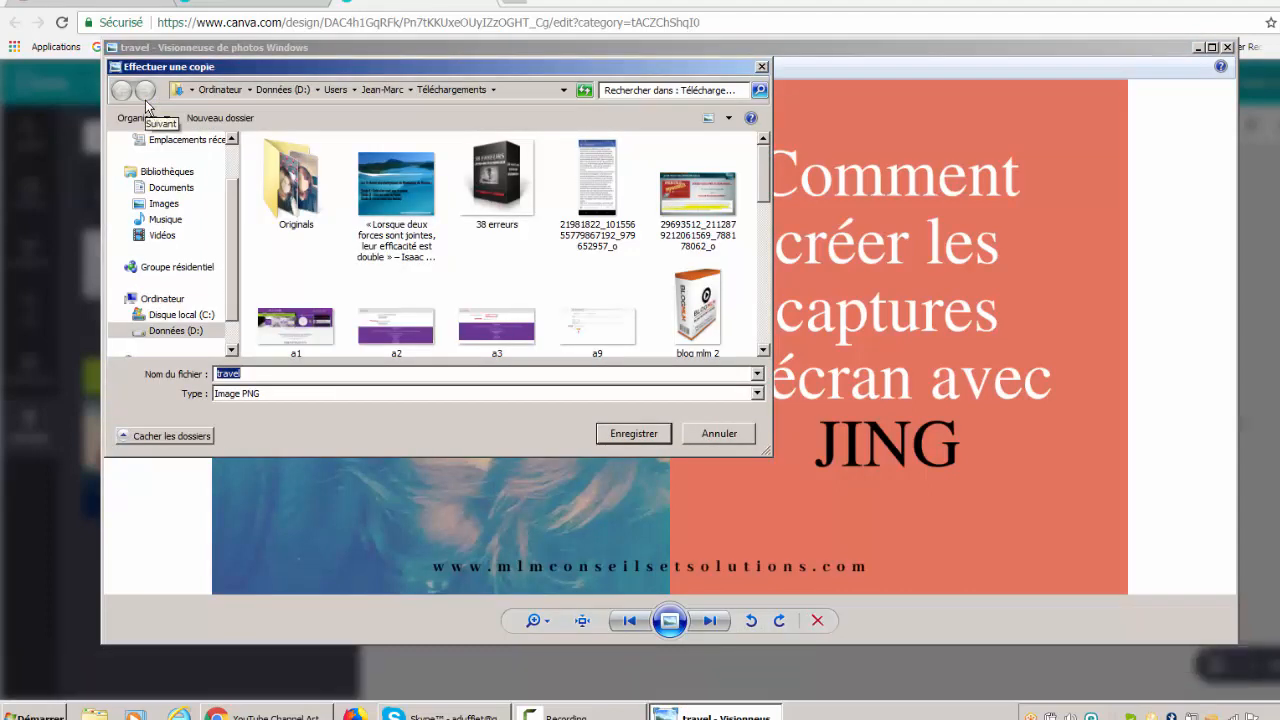
type("image ")
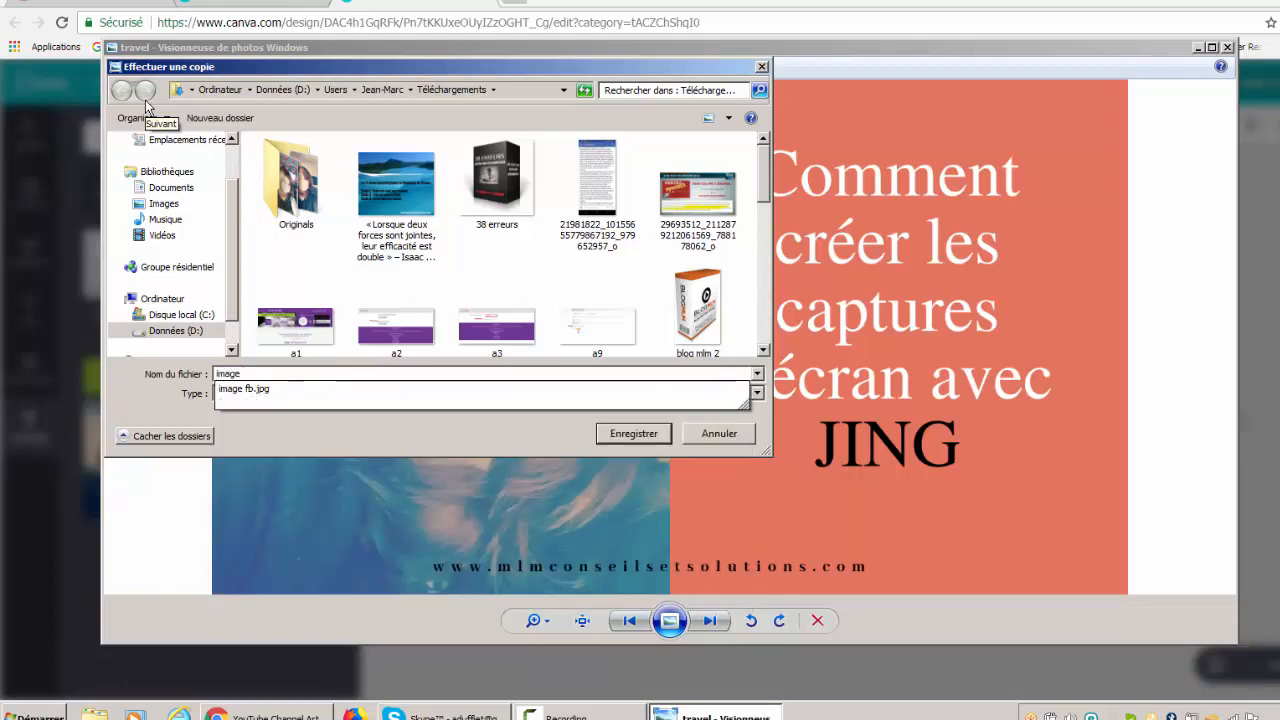
type("jing")
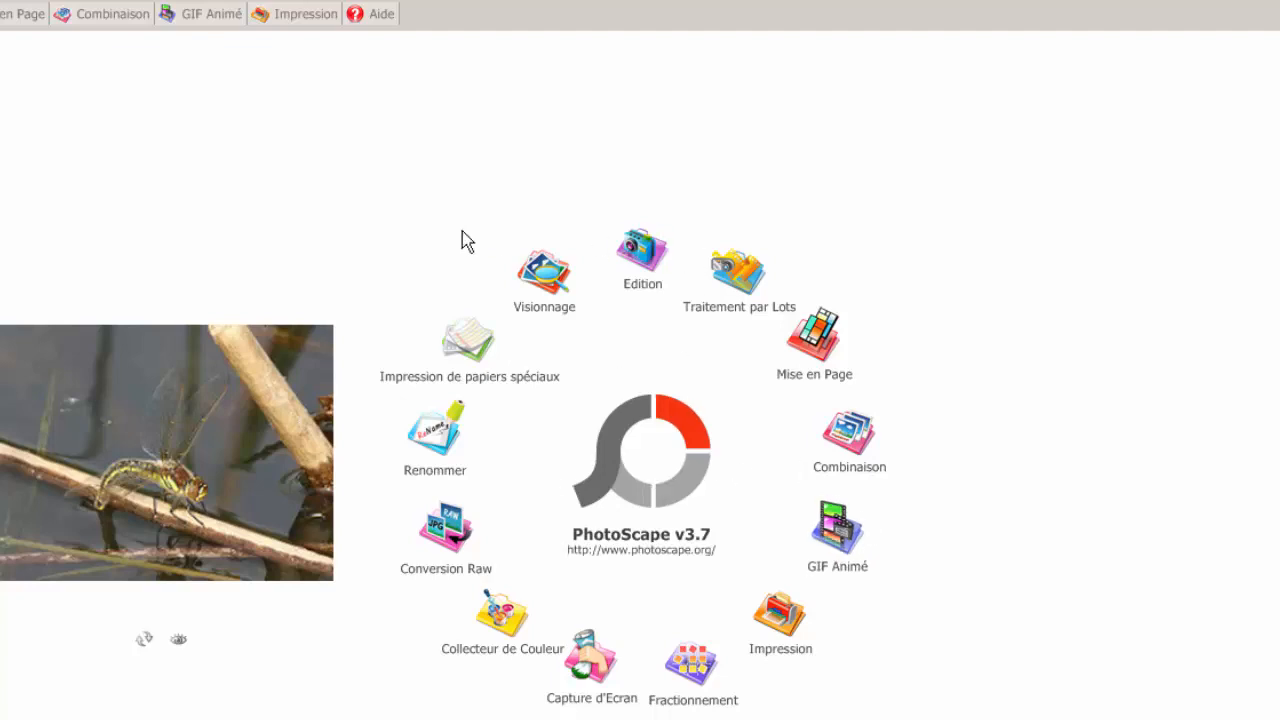
Switch to PhotoScape and open image jing2.png from the desktop in the photo editor
left_click(642, 245)
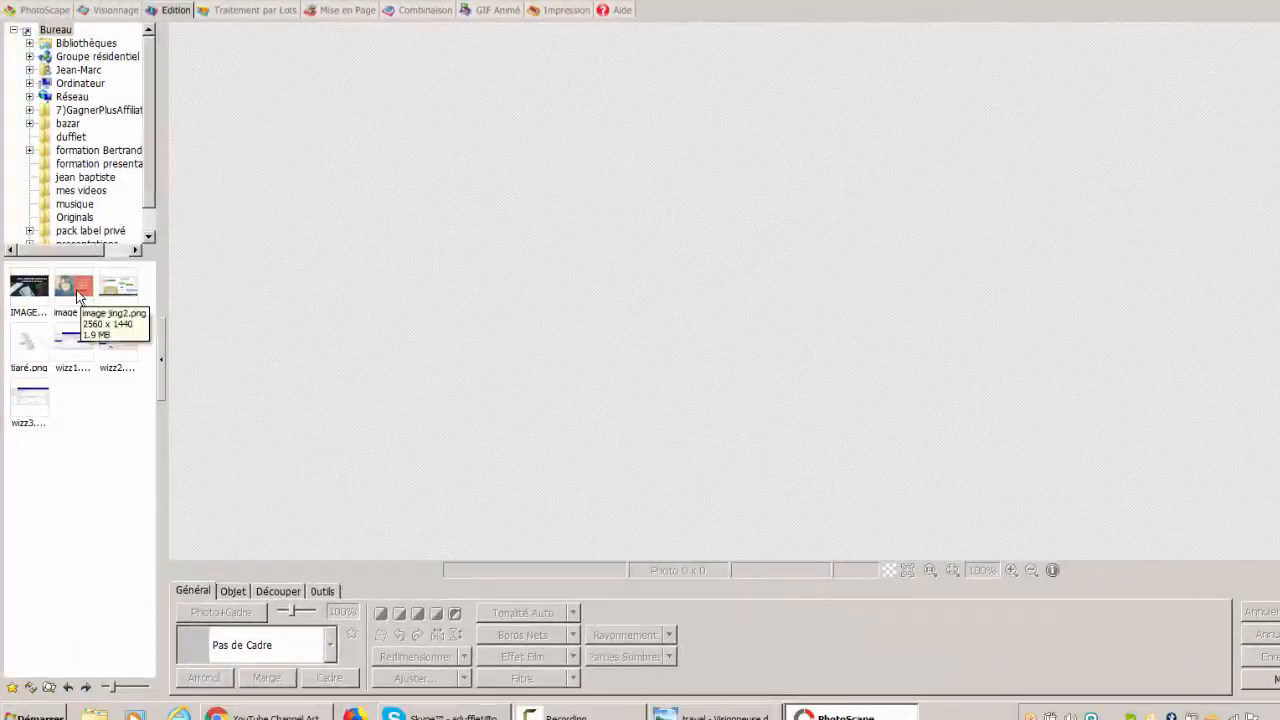
left_click(76, 291)
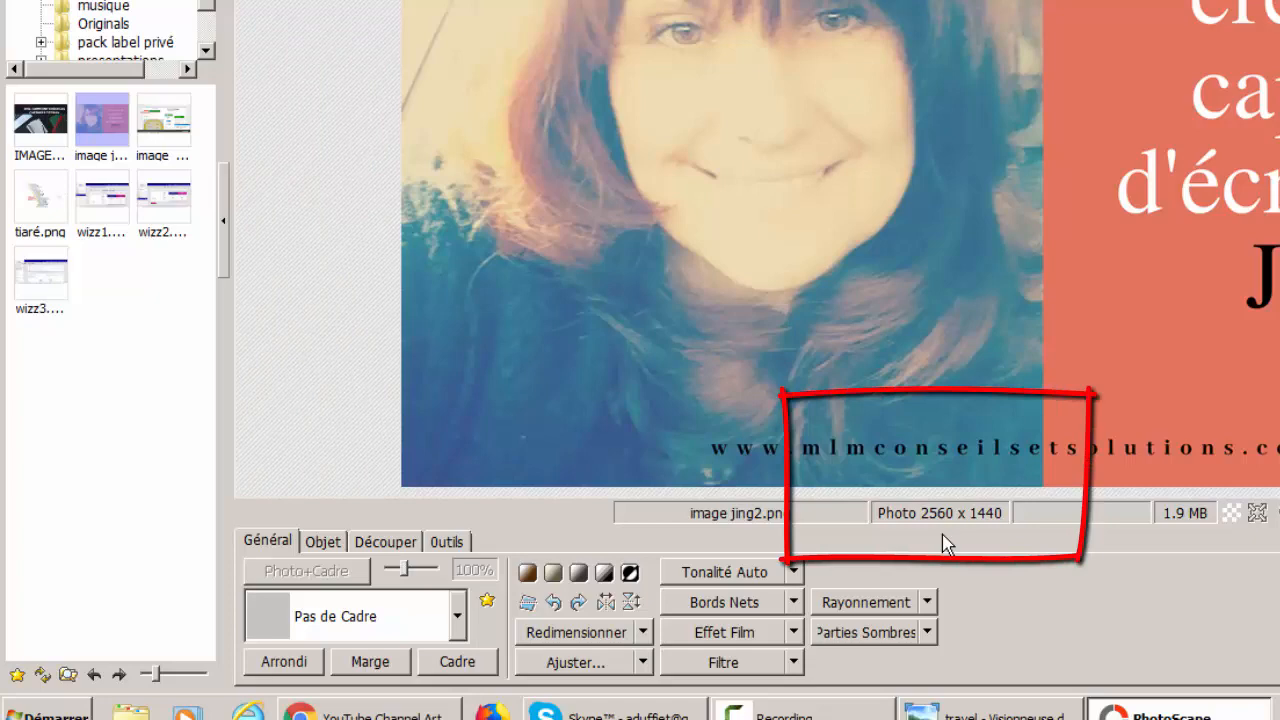
Reduce the picture's largest dimension to 640 px and save it over image jing2.png, keeping the original as a backup
left_click(643, 632)
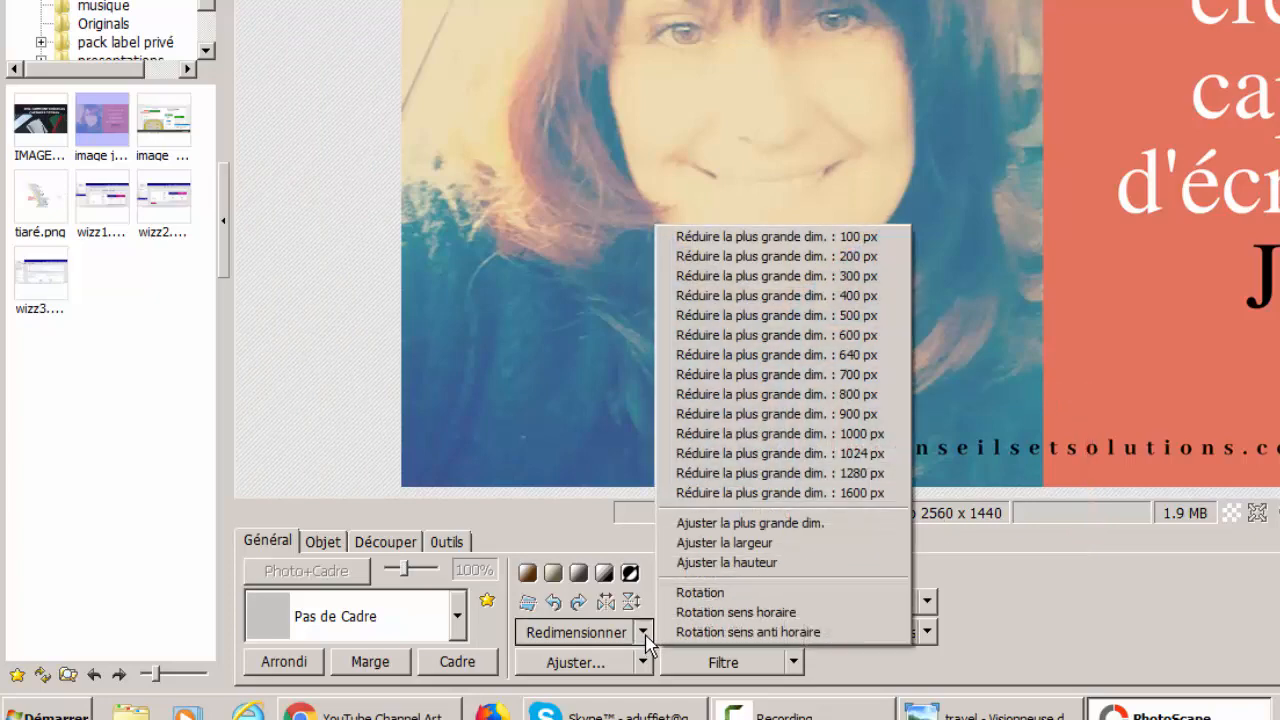
left_click(836, 358)
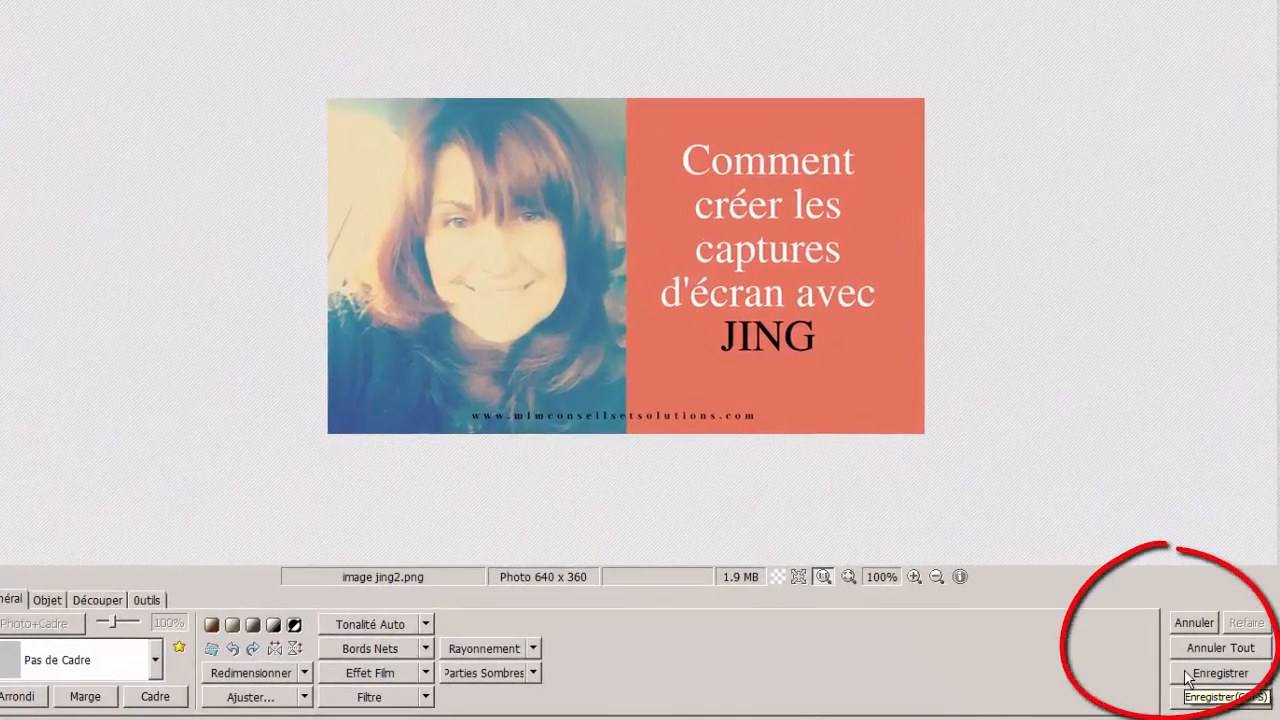
left_click(1186, 673)
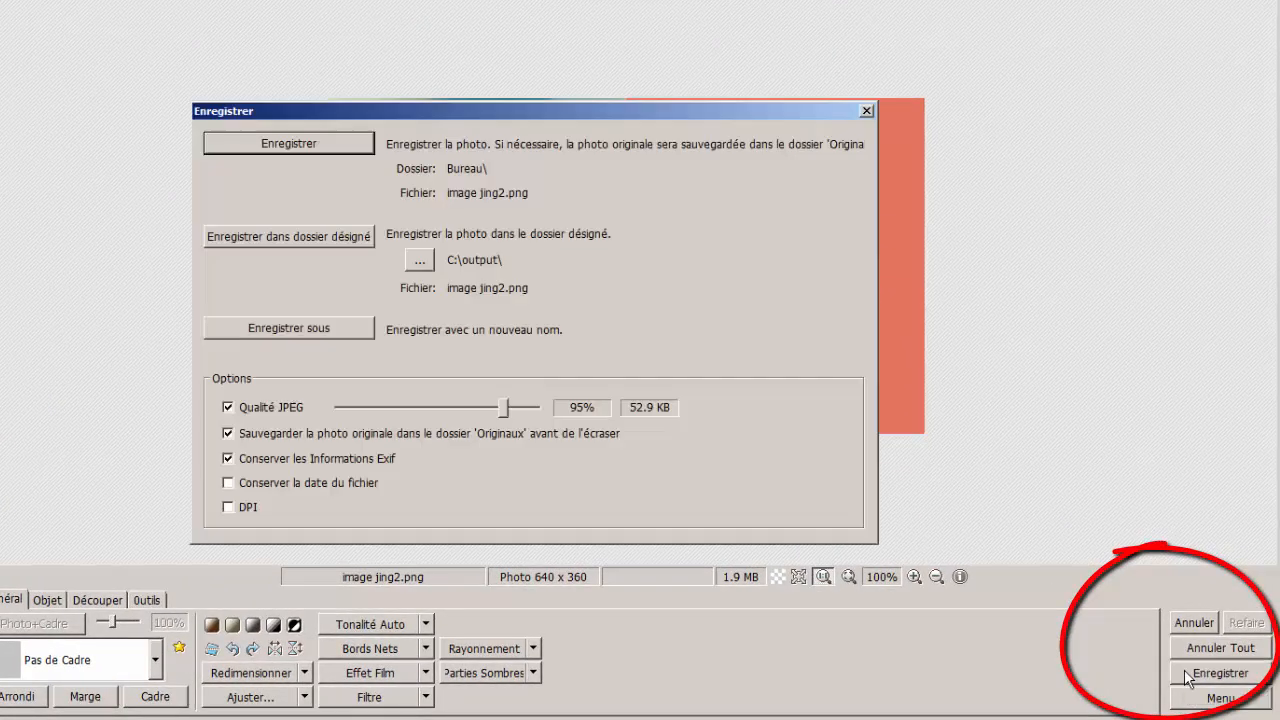
left_click(318, 148)
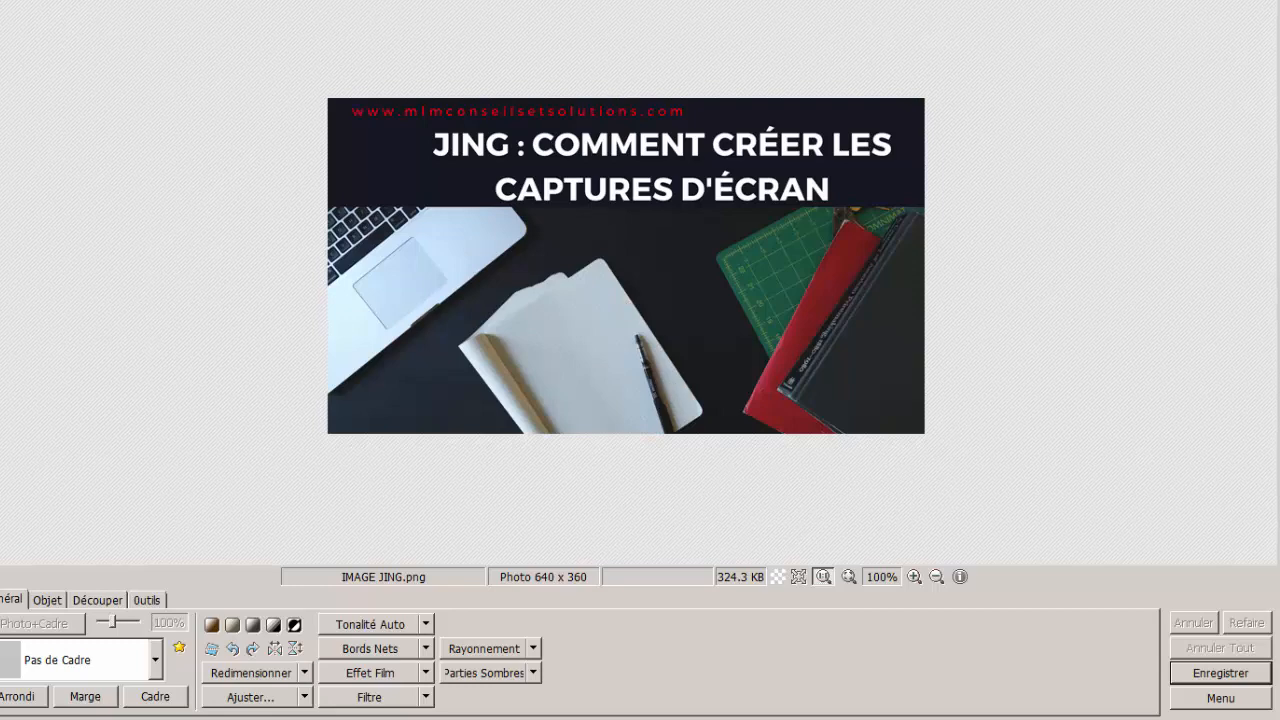
Compare the saved image jing2.png with the earlier IMAGE JING.png in the editor
key("Right")
key("Left")
key("Right")
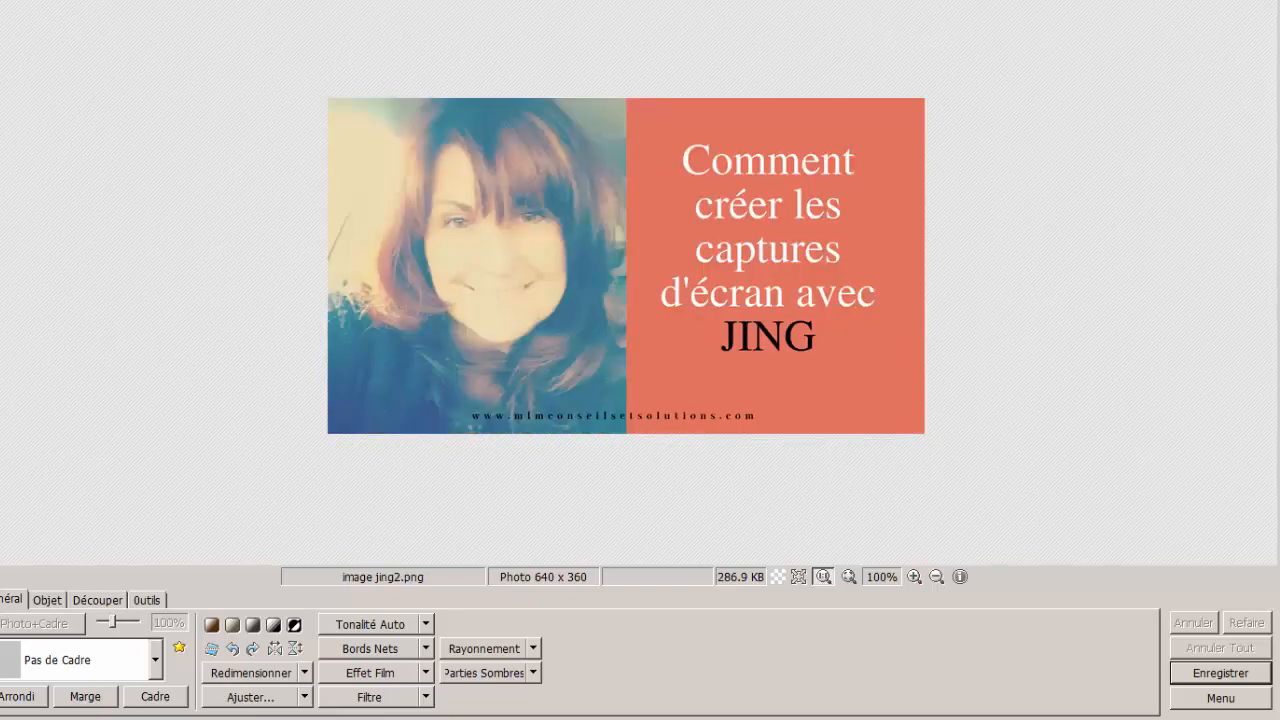